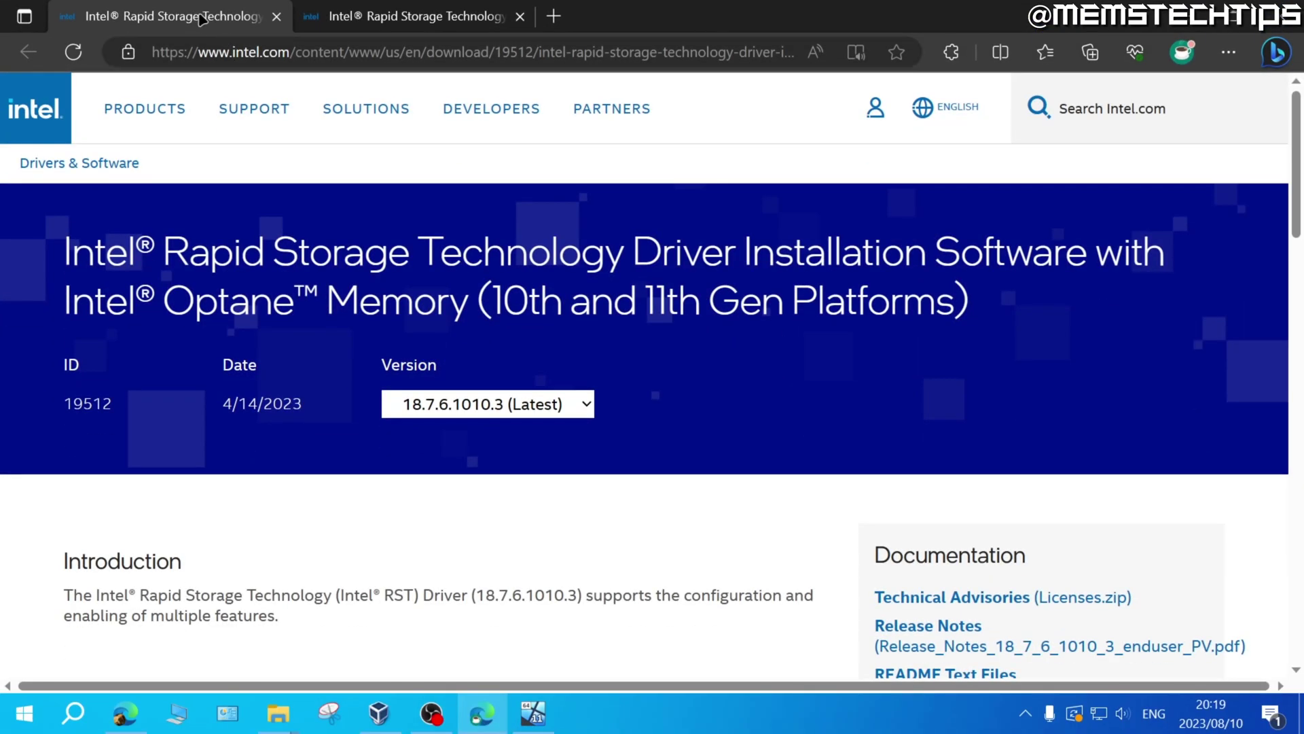
Flip between the 10th–11th Gen and 11th–13th Gen Intel RST driver pages to compare them
left_click(408, 25)
left_click(182, 21)
left_click(362, 18)
left_click(215, 20)
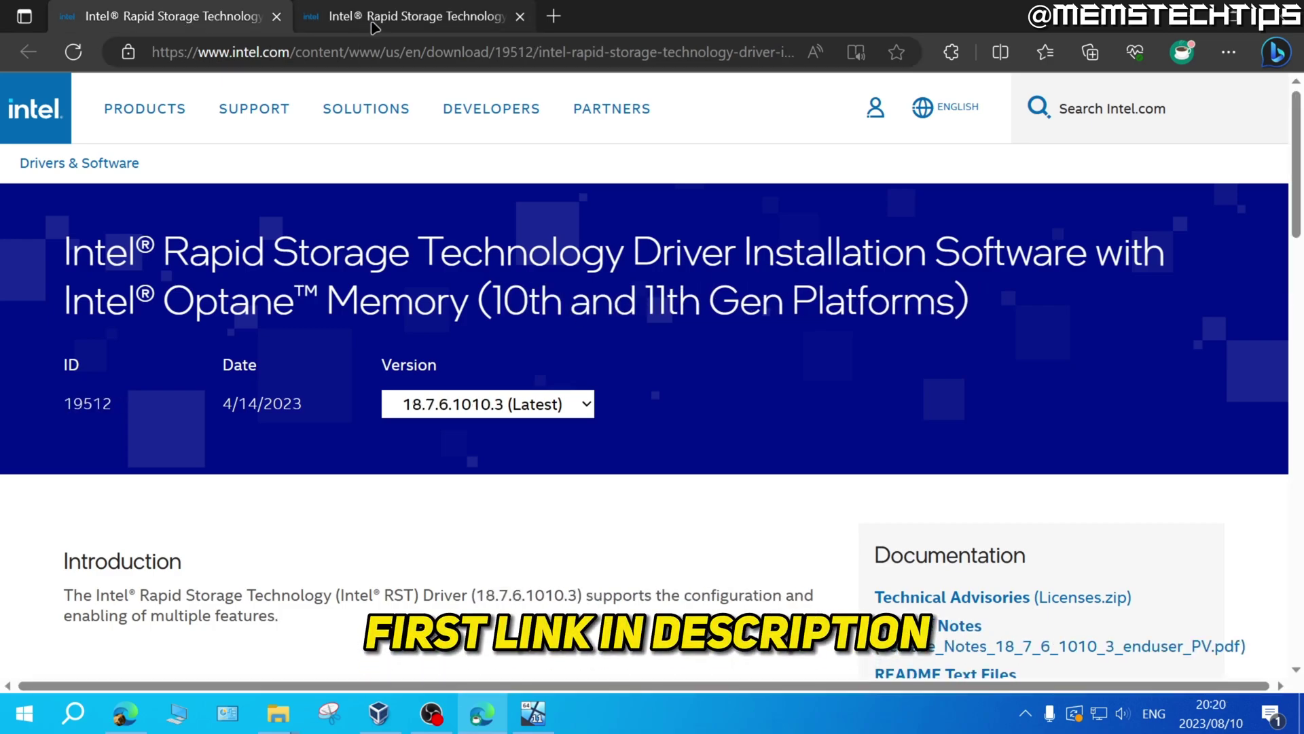
Highlight the driver name and platform ranges, then settle on the 19.5.2.1049.5 driver page
left_click_drag(65, 253, 736, 254)
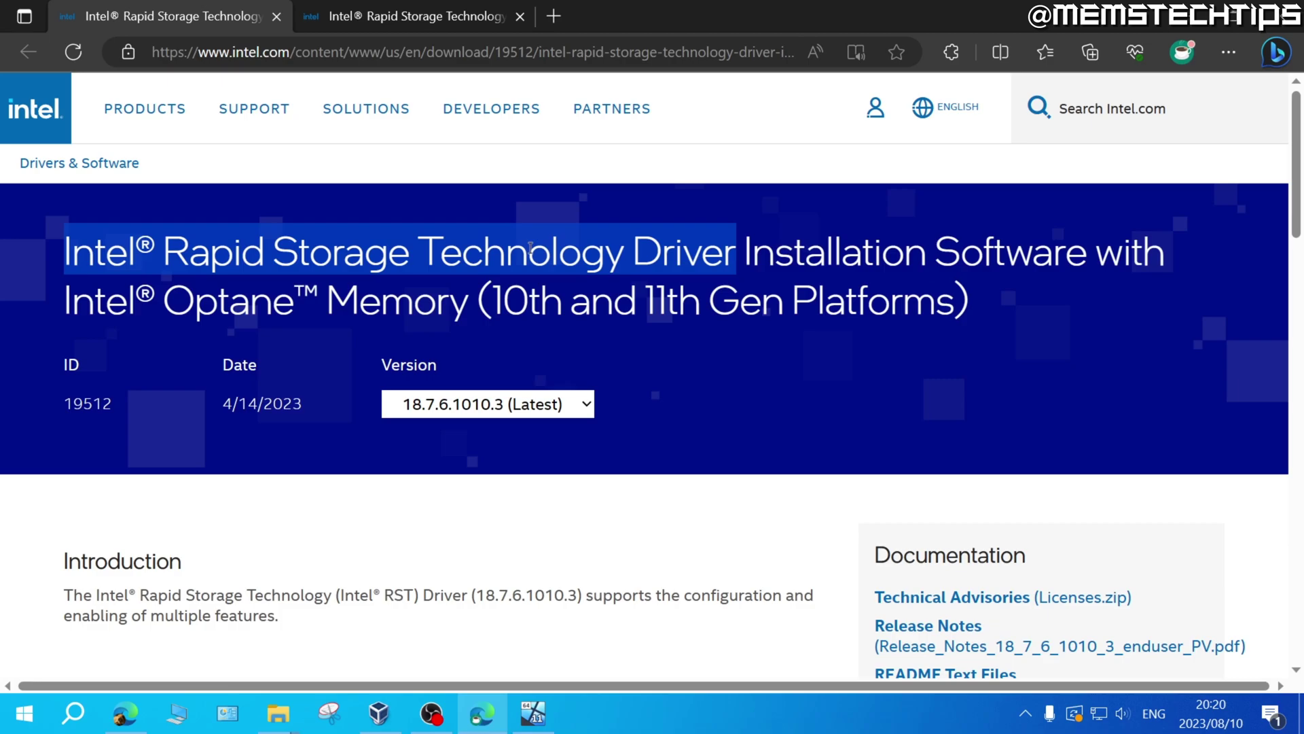
left_click(522, 303)
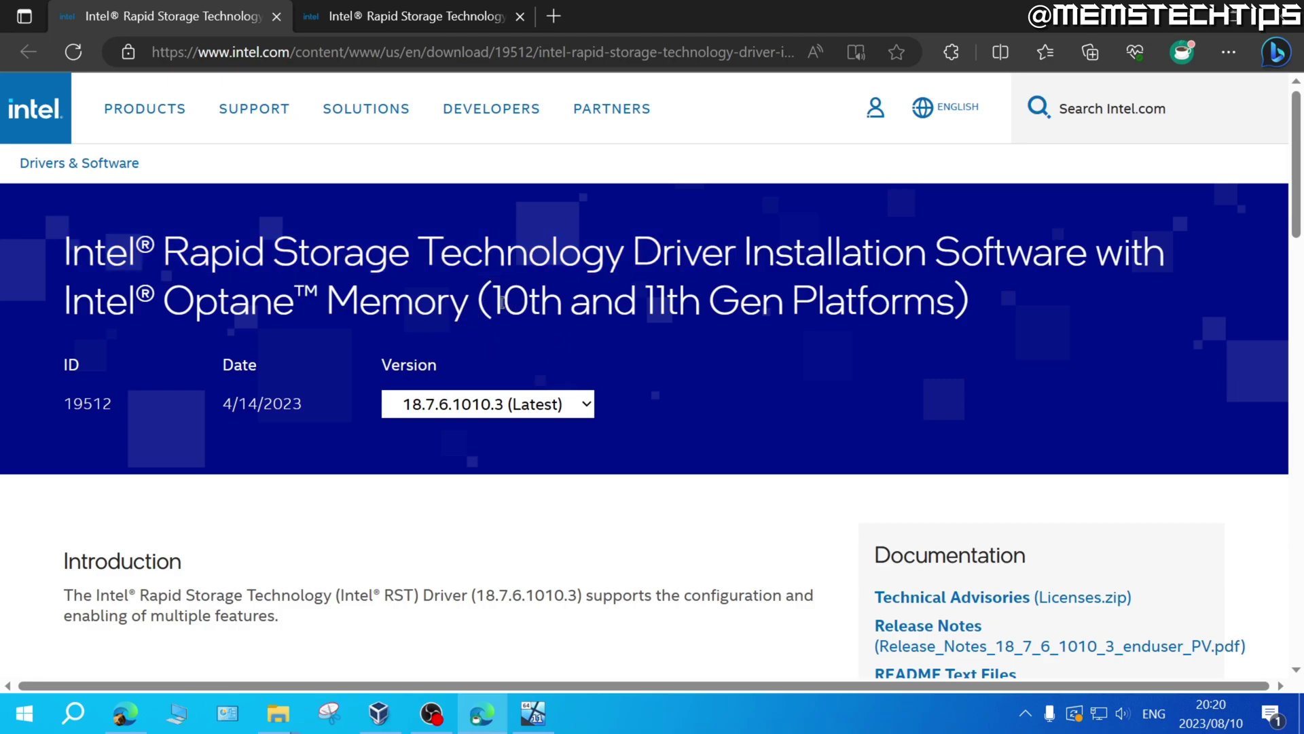
left_click_drag(492, 298, 957, 294)
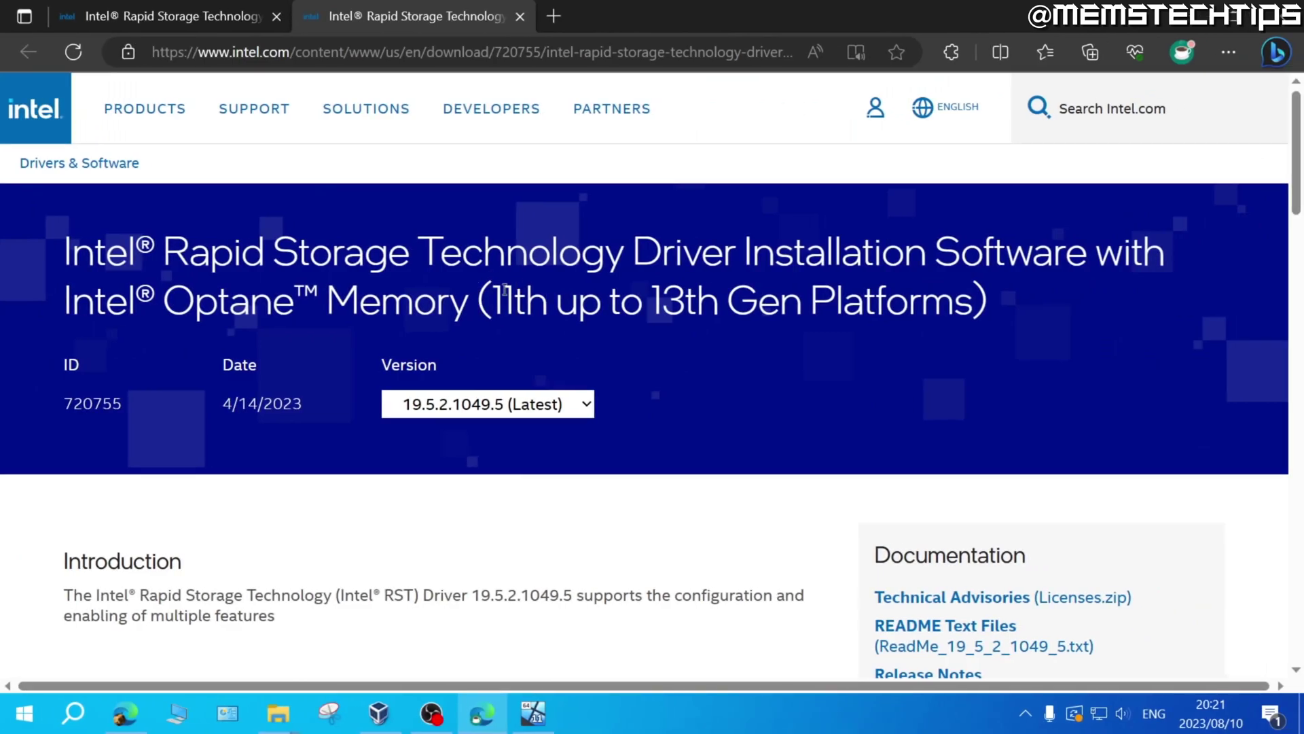
left_click_drag(490, 299, 974, 302)
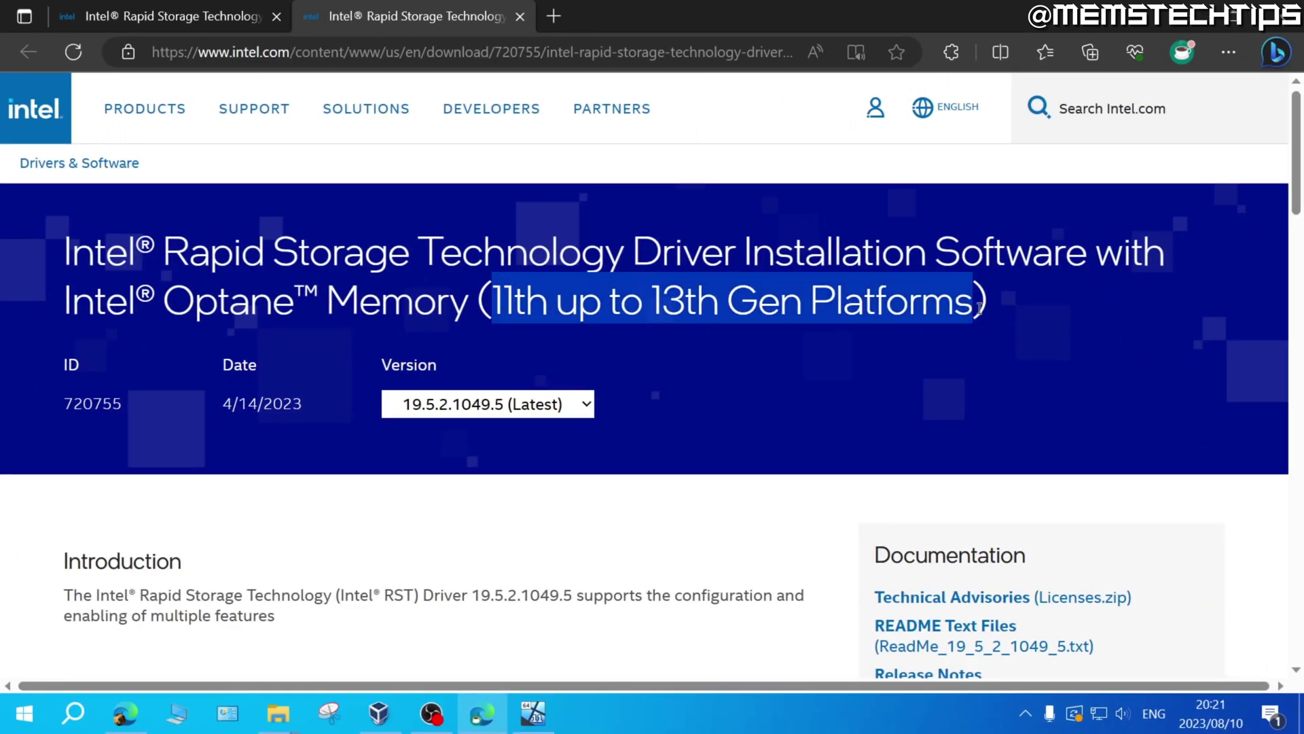
left_click(364, 290)
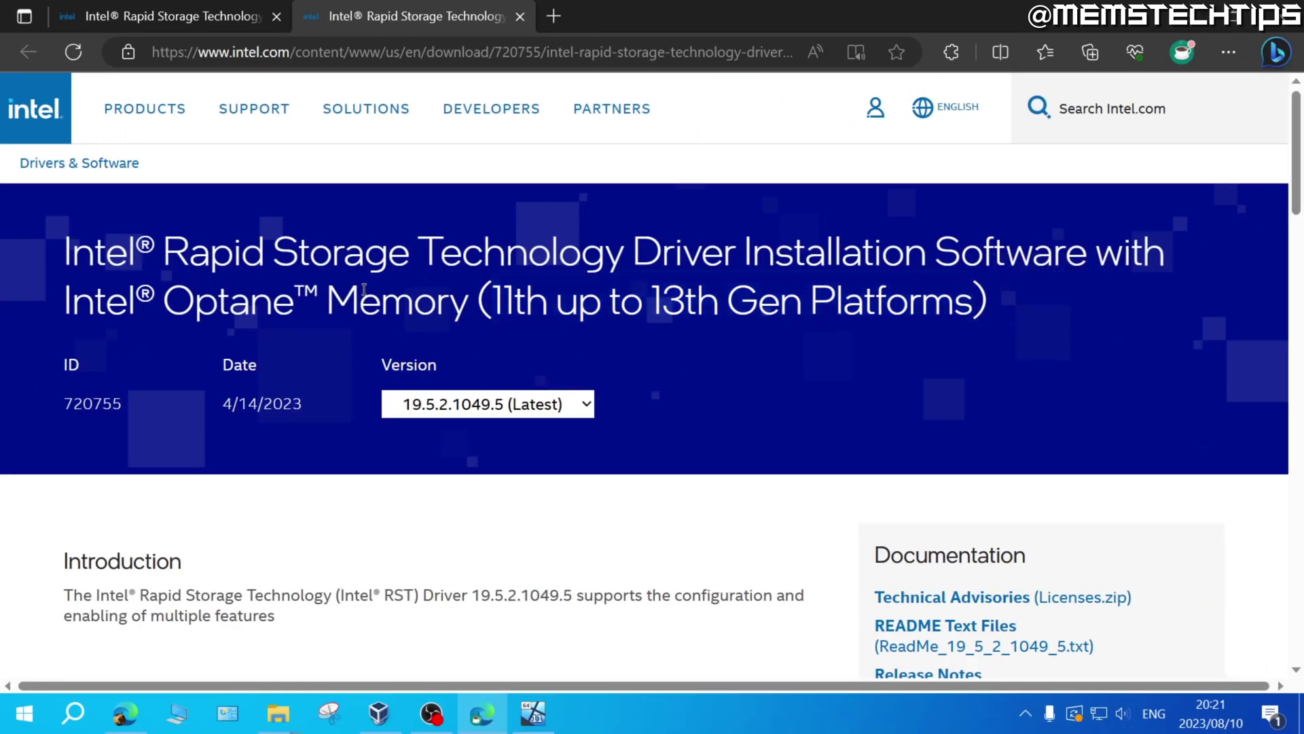
left_click(208, 15)
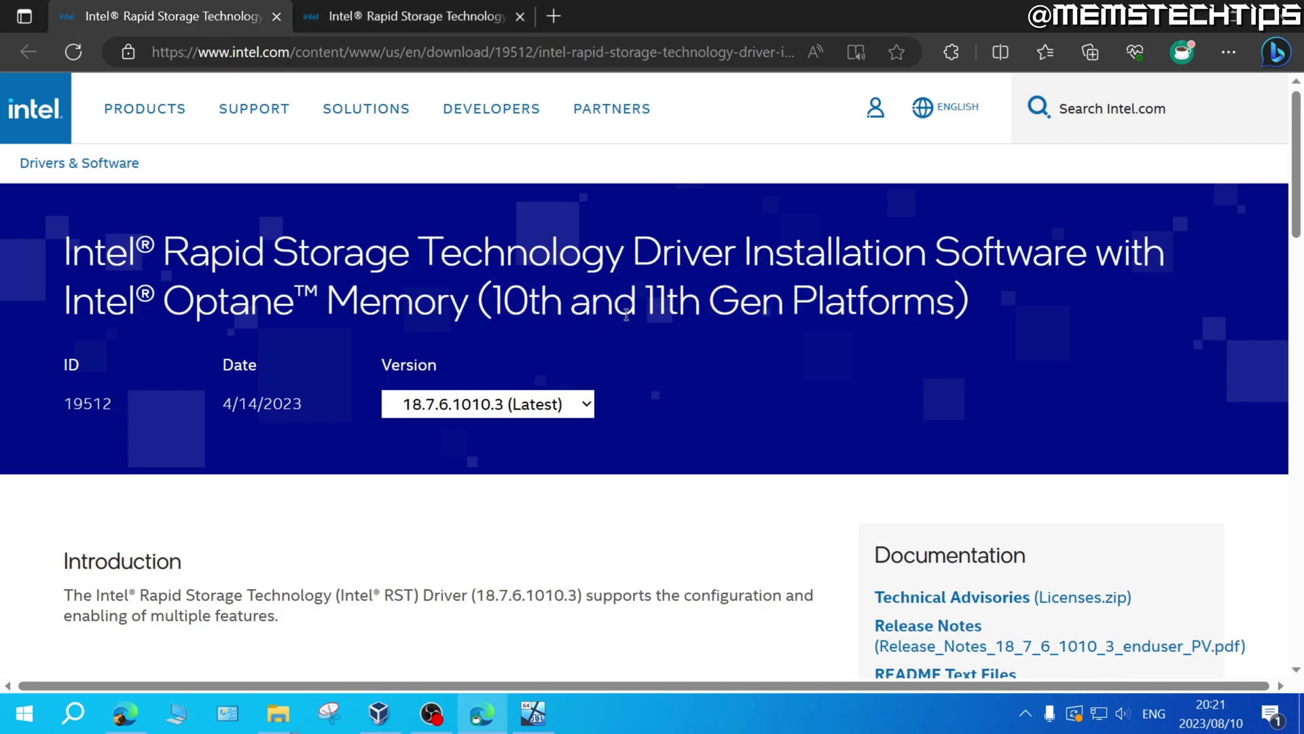
left_click(370, 15)
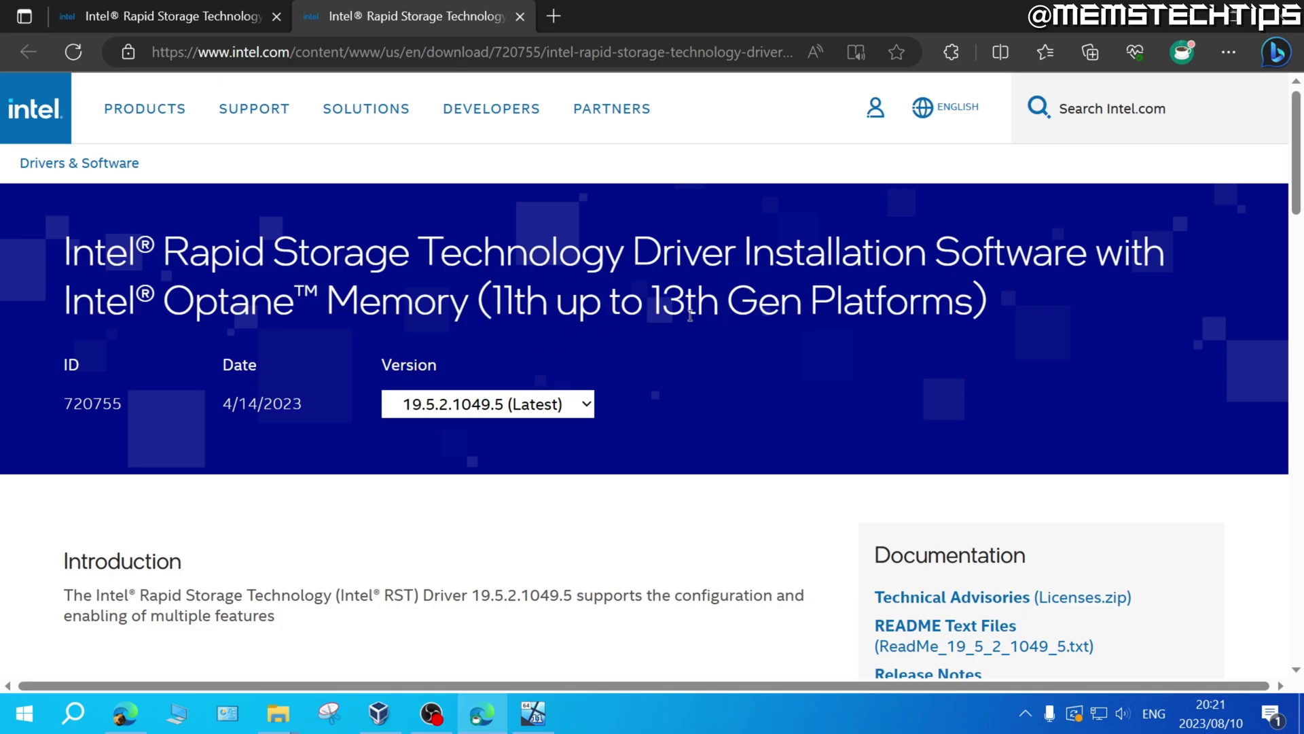
Download SetupRST.exe and accept Intel's license agreement so the download completes
scroll(632, 369, "down", 6)
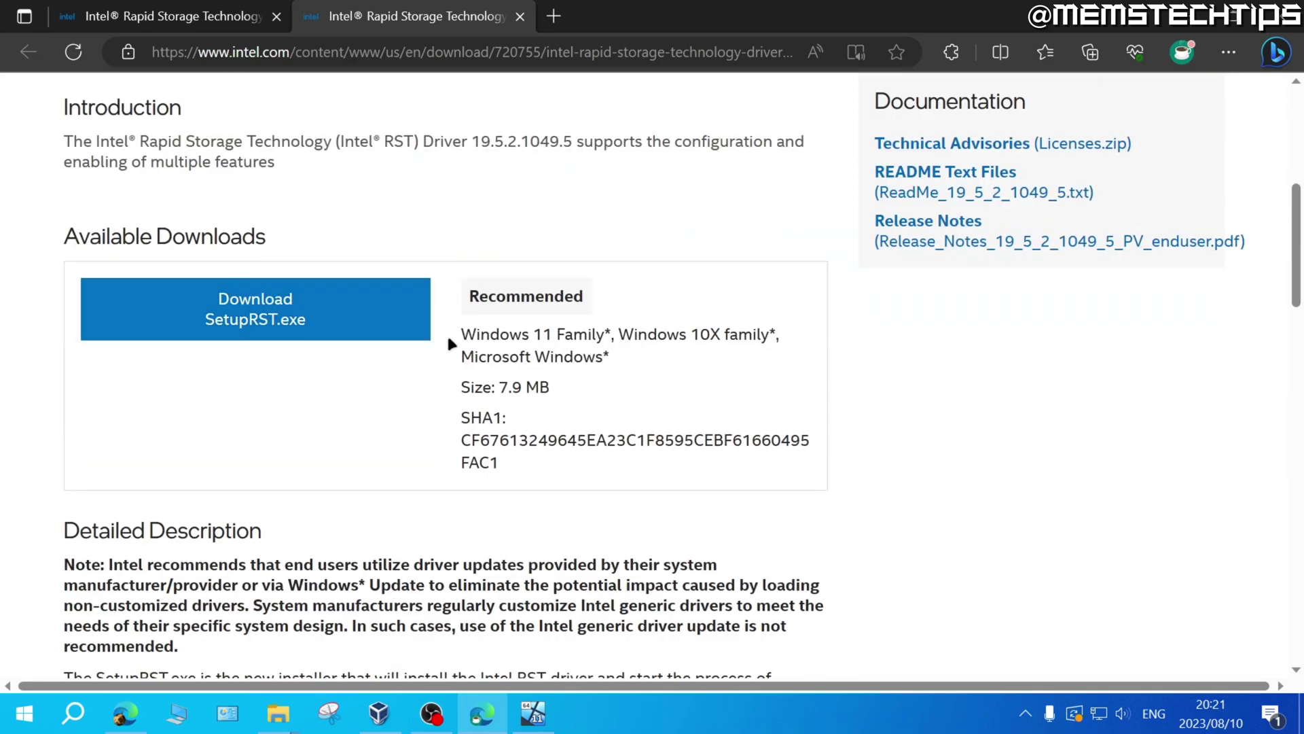
left_click(338, 313)
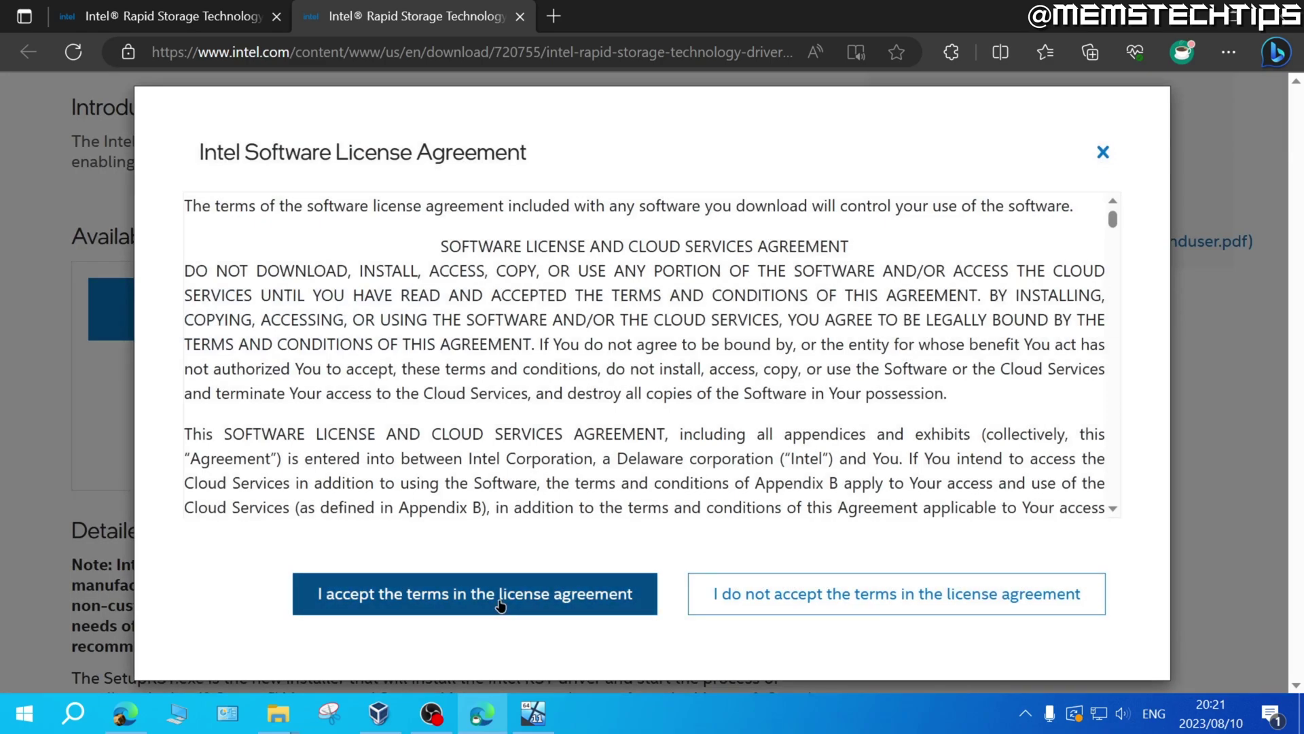
left_click(331, 603)
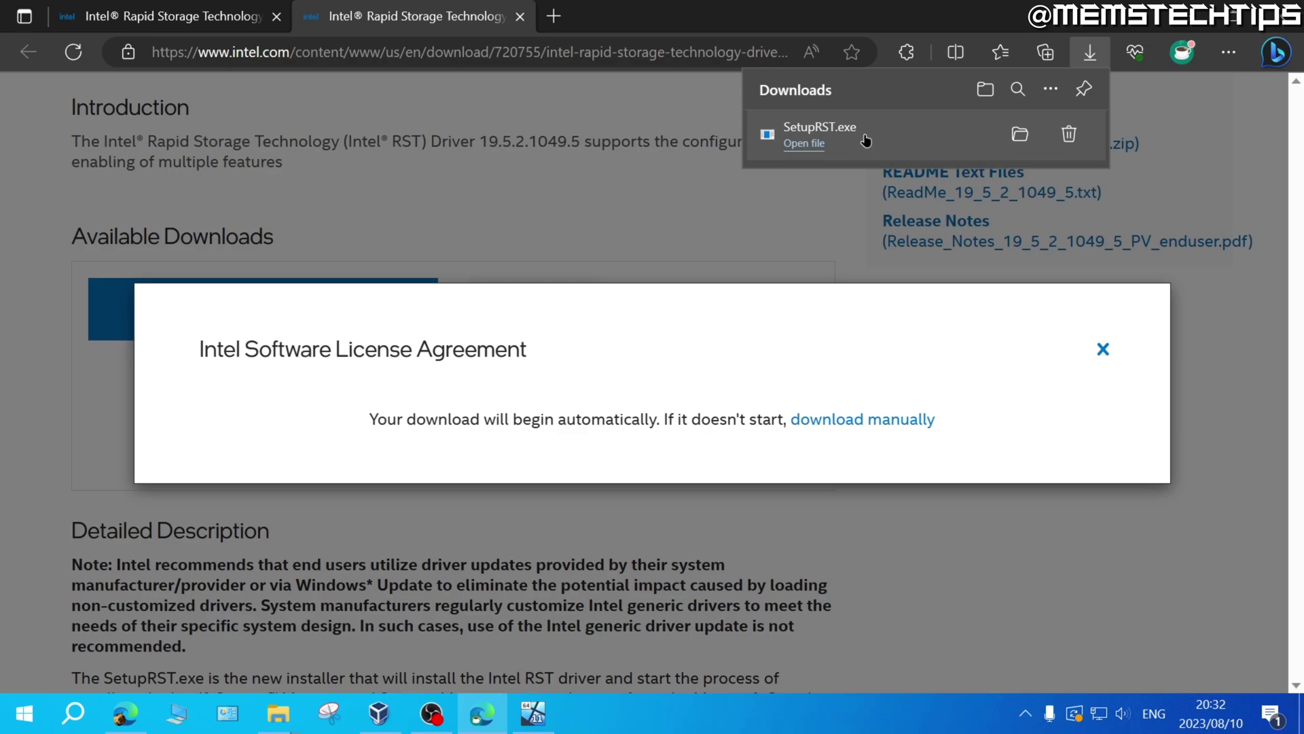
Copy the downloaded SetupRST installer from its download folder
left_click(1023, 134)
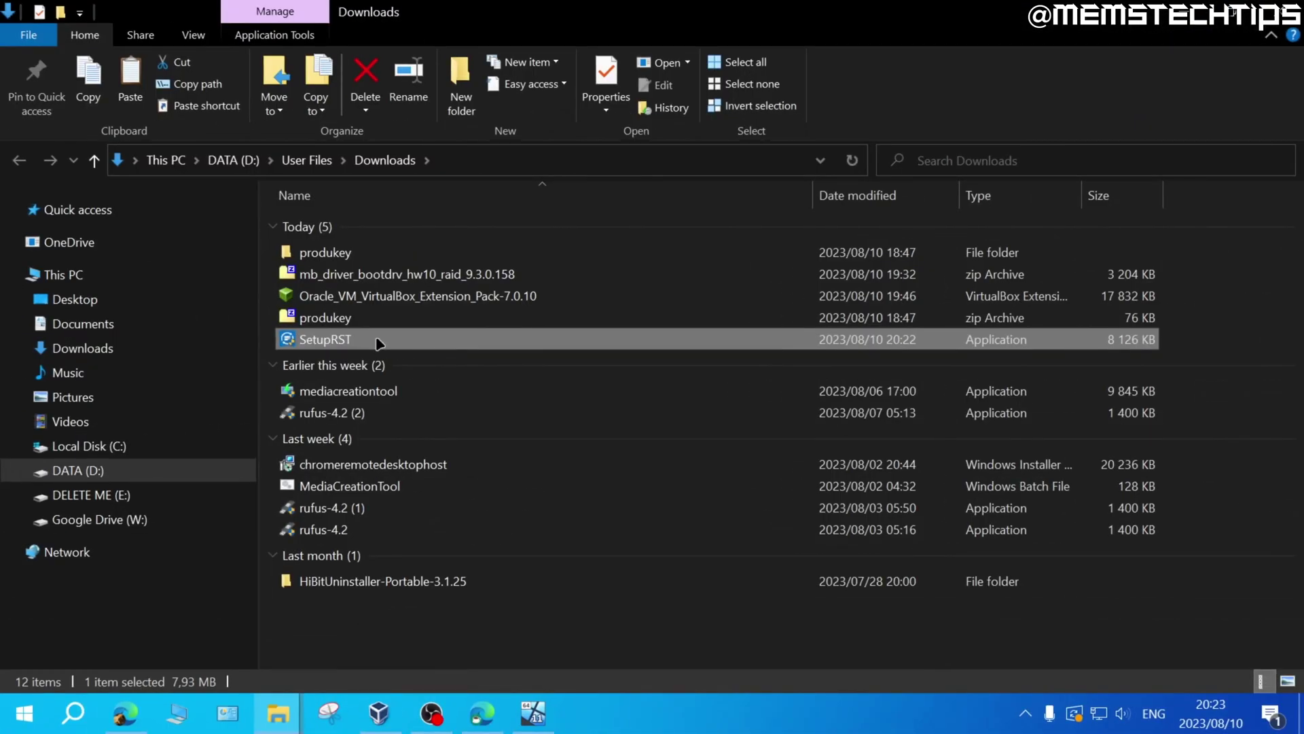
mouse_move(422, 346)
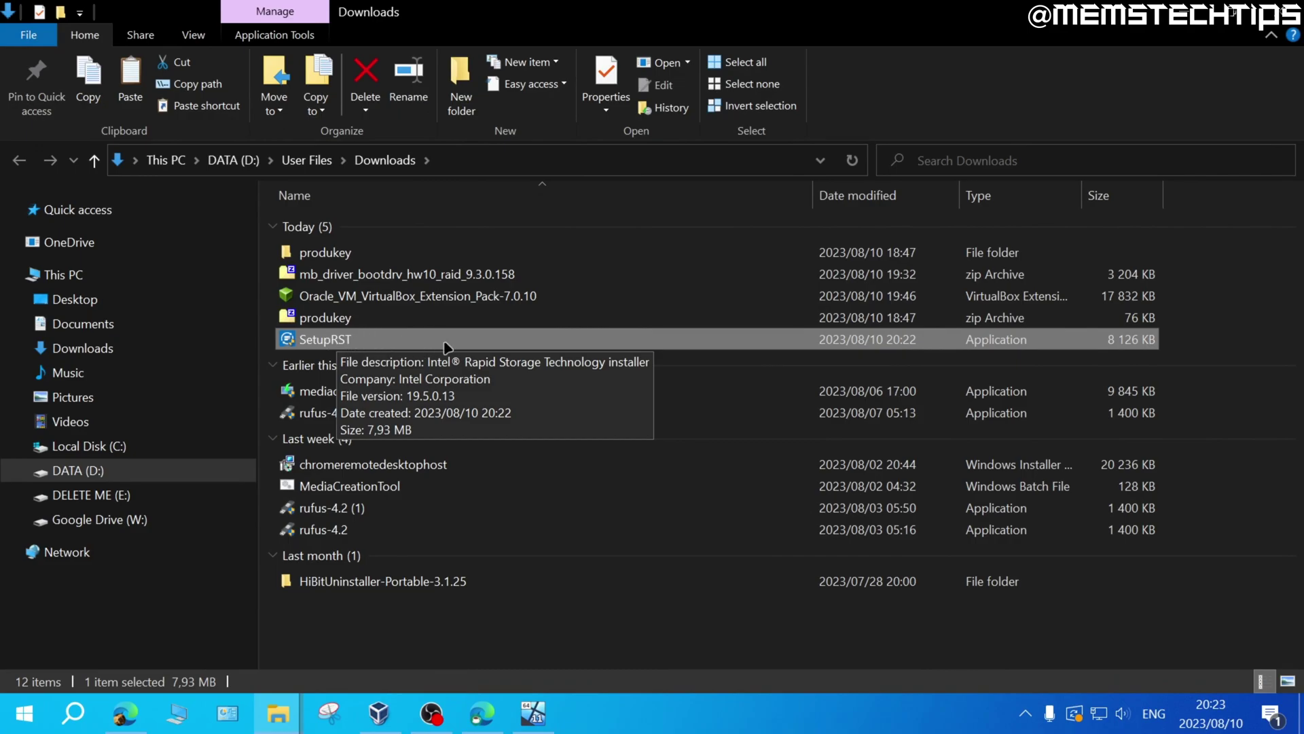
right_click(387, 341)
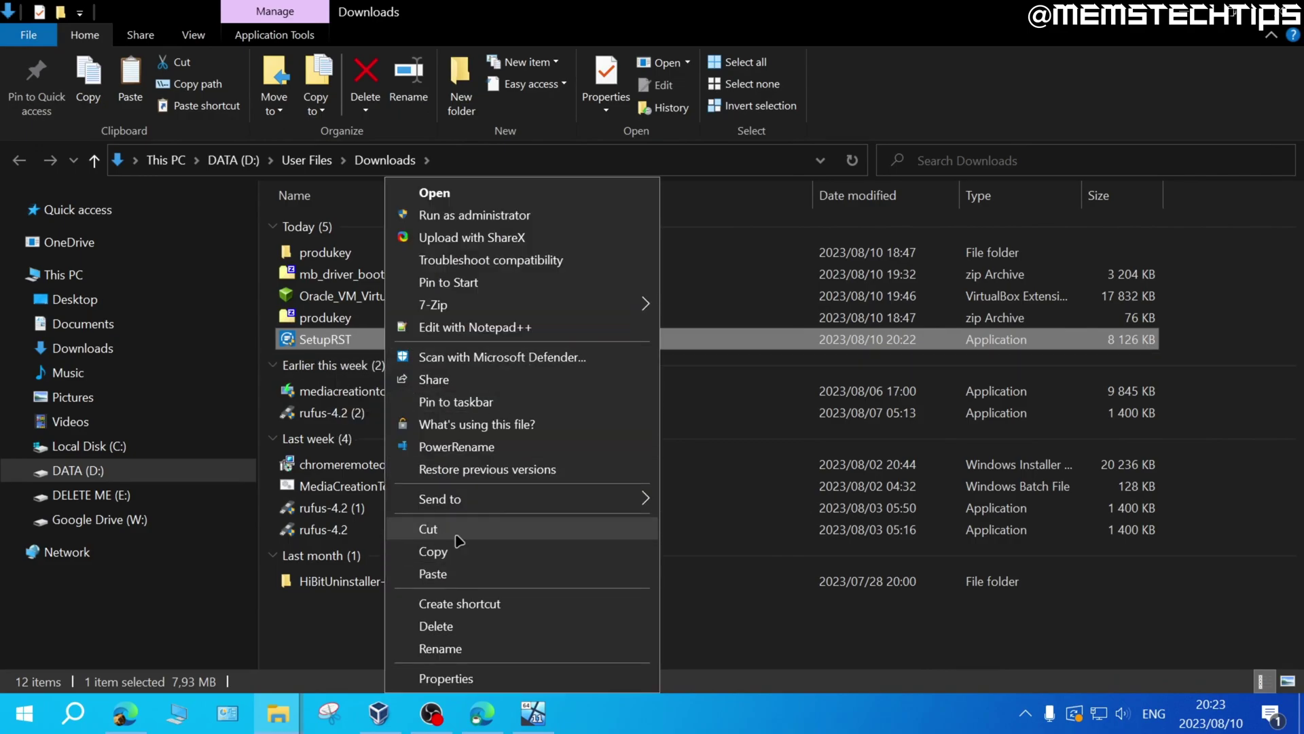
left_click(458, 550)
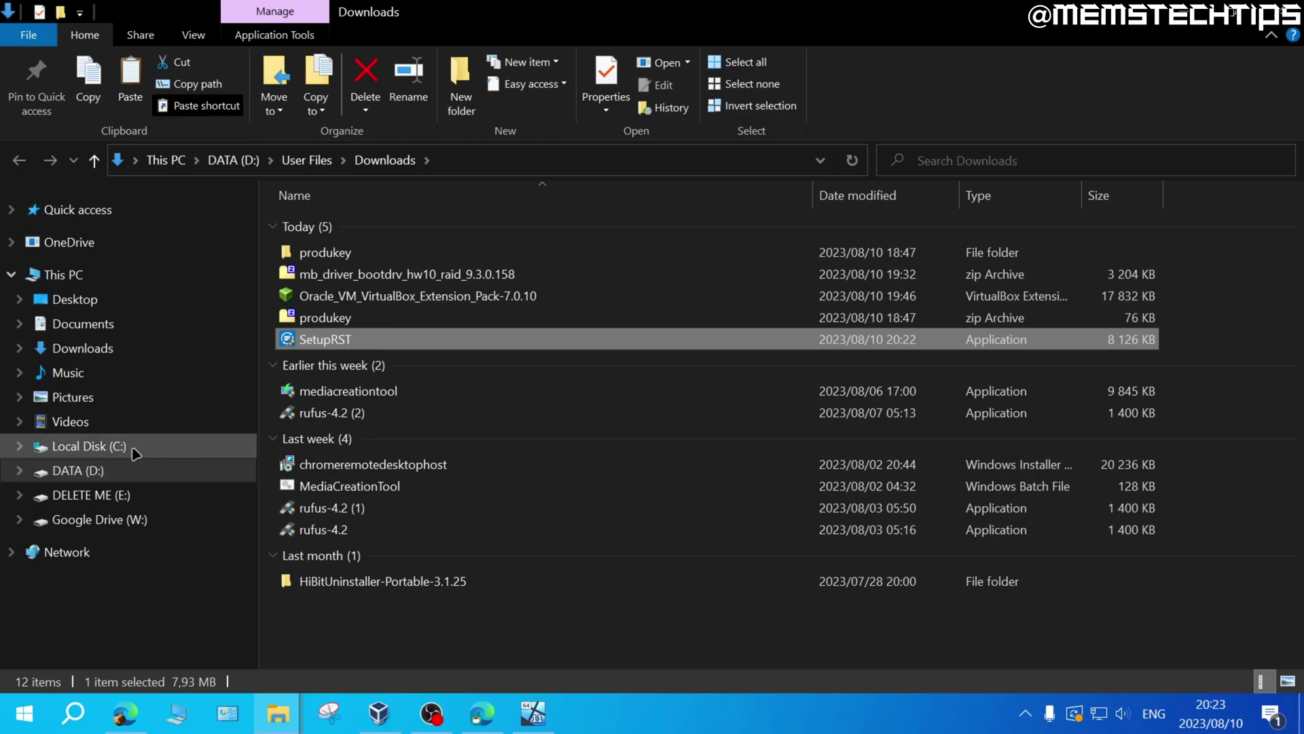
Create a new folder named TEMP on Local Disk (C:) and open it
left_click(140, 452)
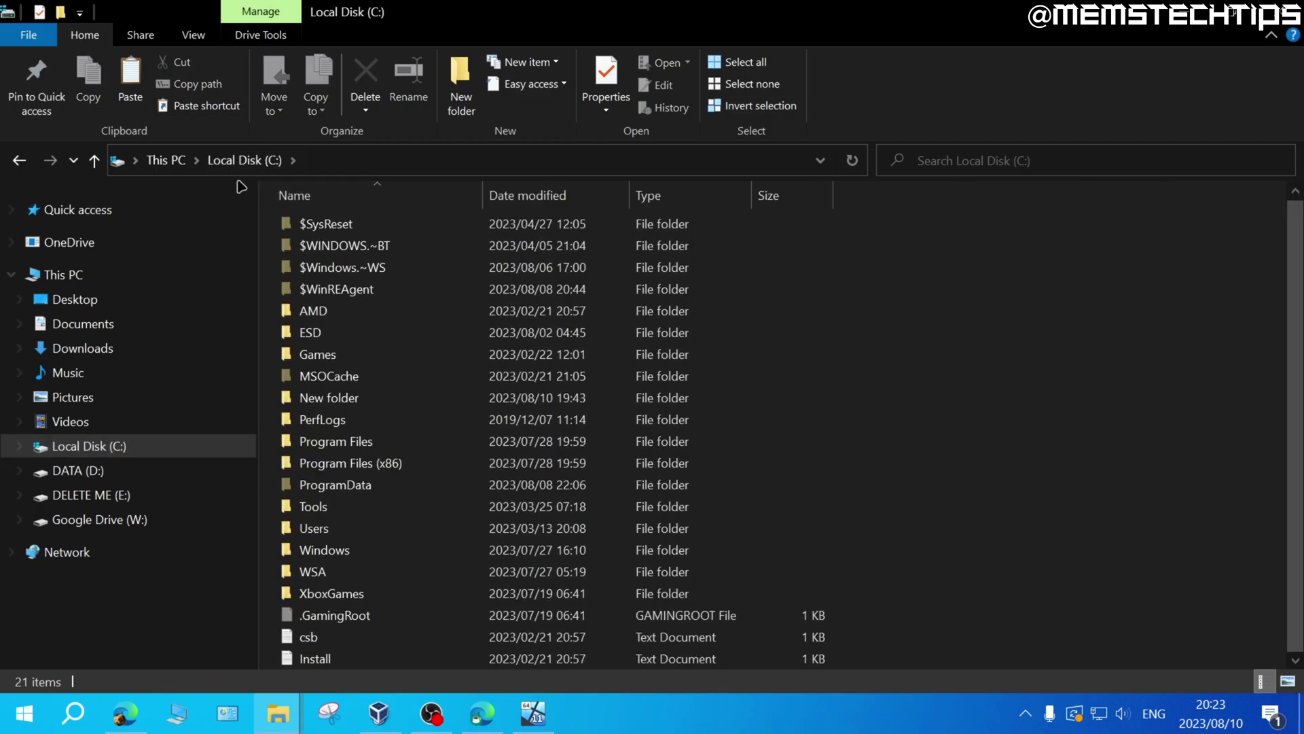
right_click(895, 254)
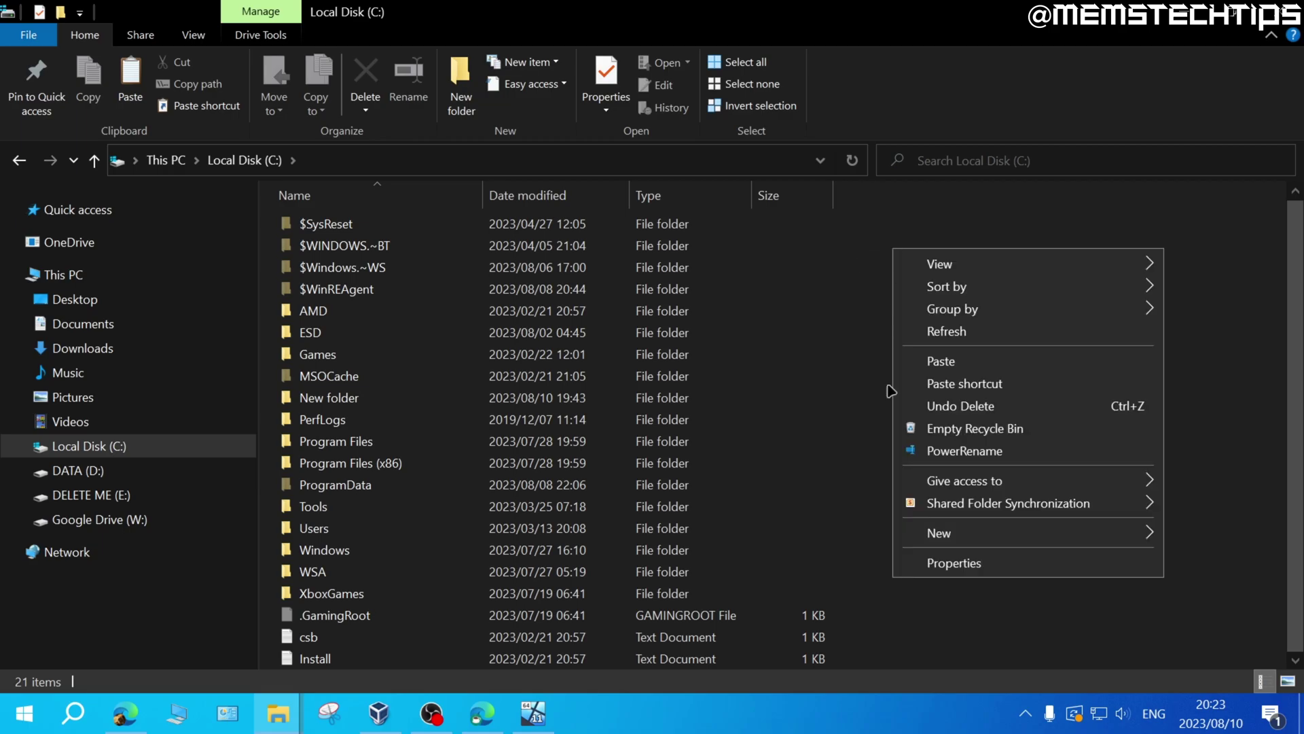
mouse_move(938, 533)
left_click(825, 542)
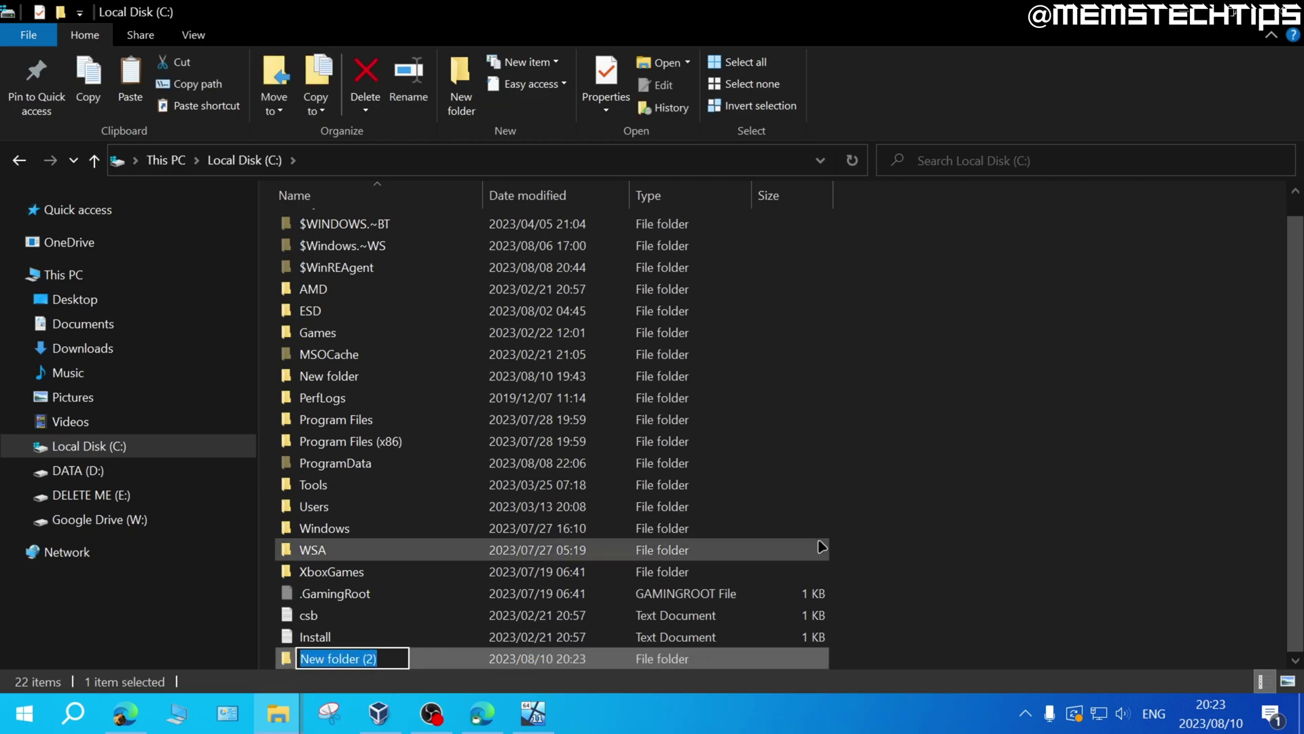
type("TEMP")
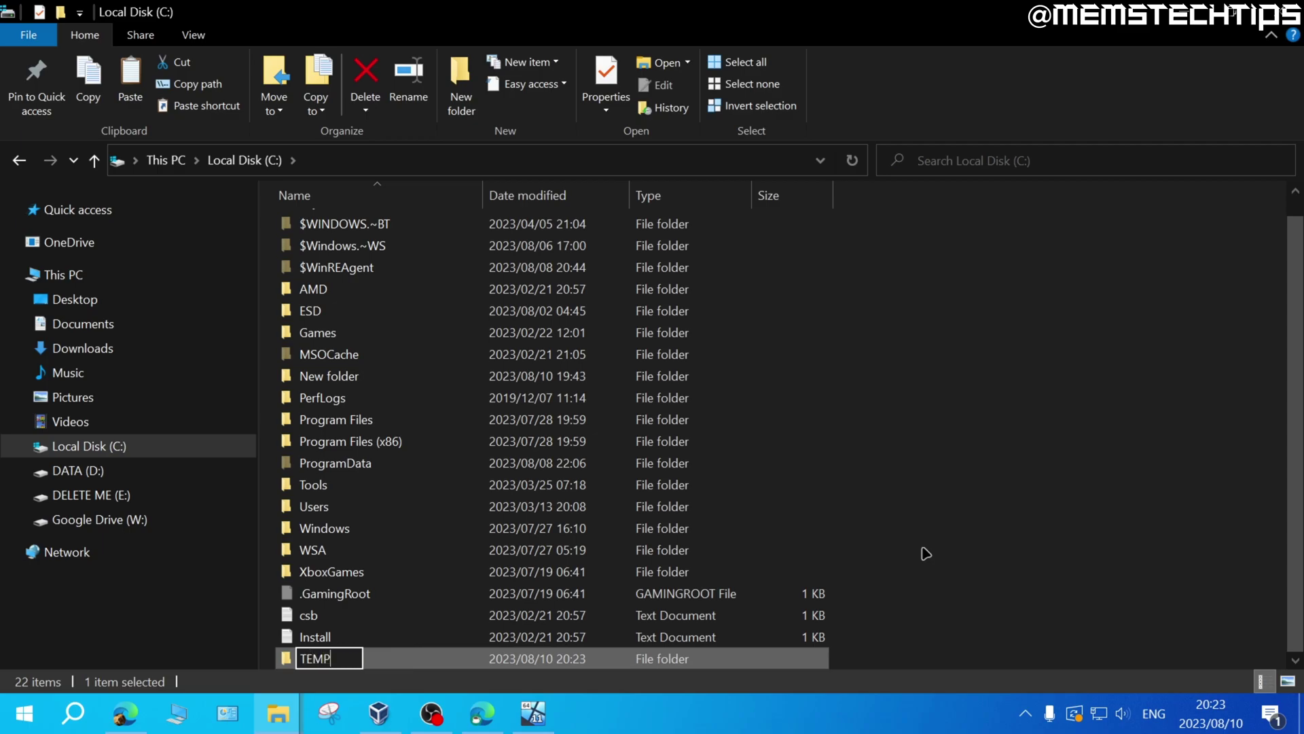
key("Return")
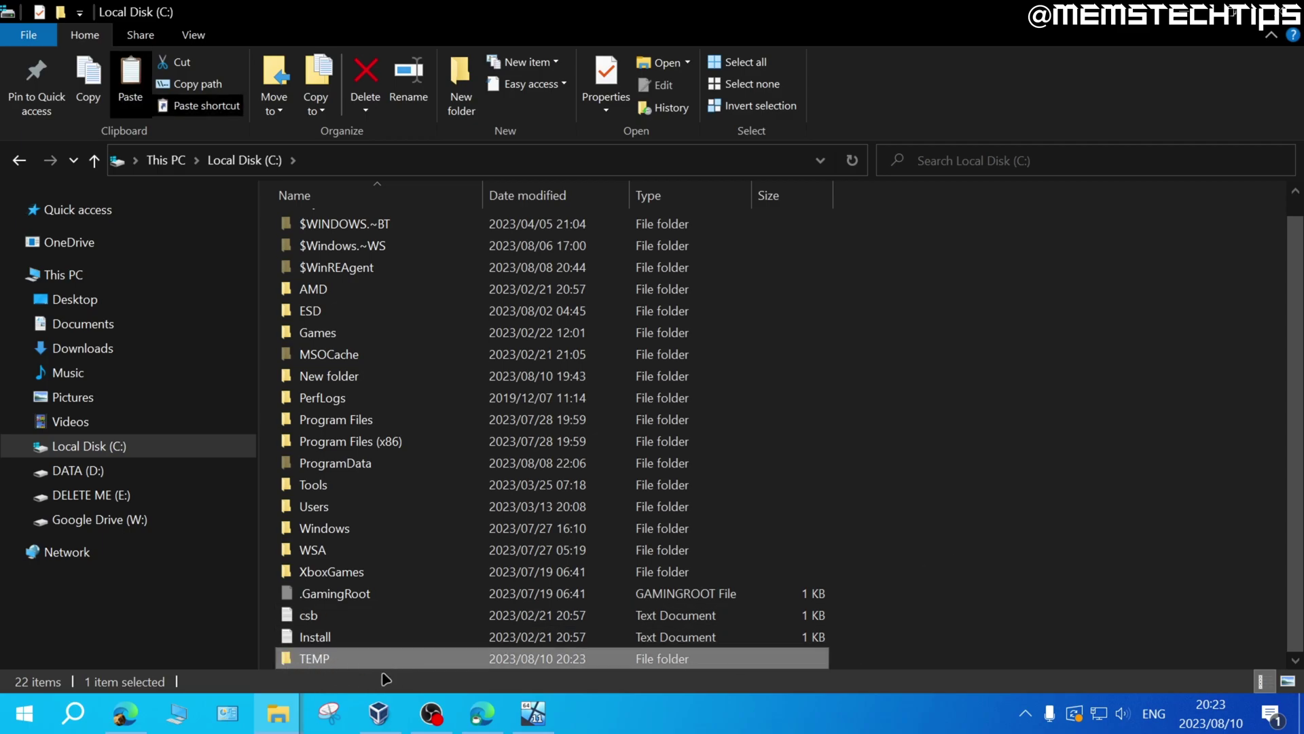
double_click(333, 659)
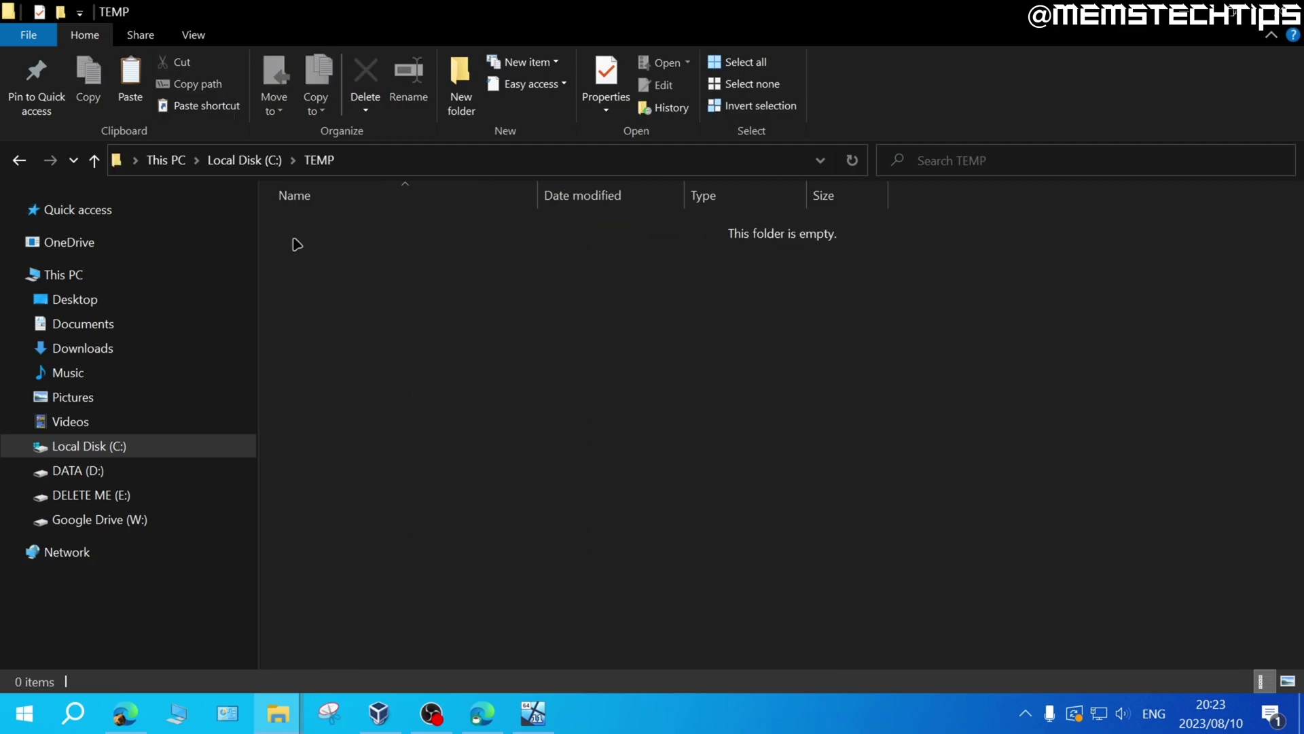
right_click(341, 261)
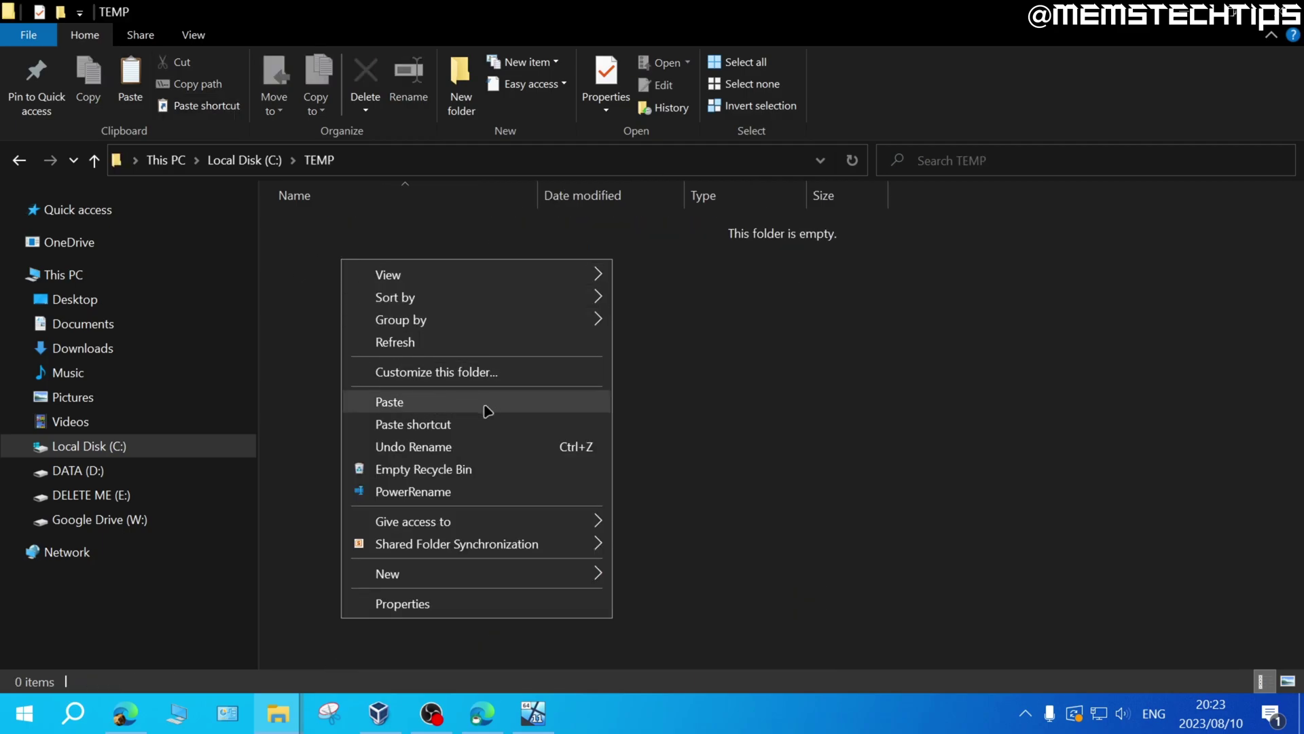
Paste SetupRST.exe into C:\TEMP, then search Windows for 'powershell'
left_click(449, 406)
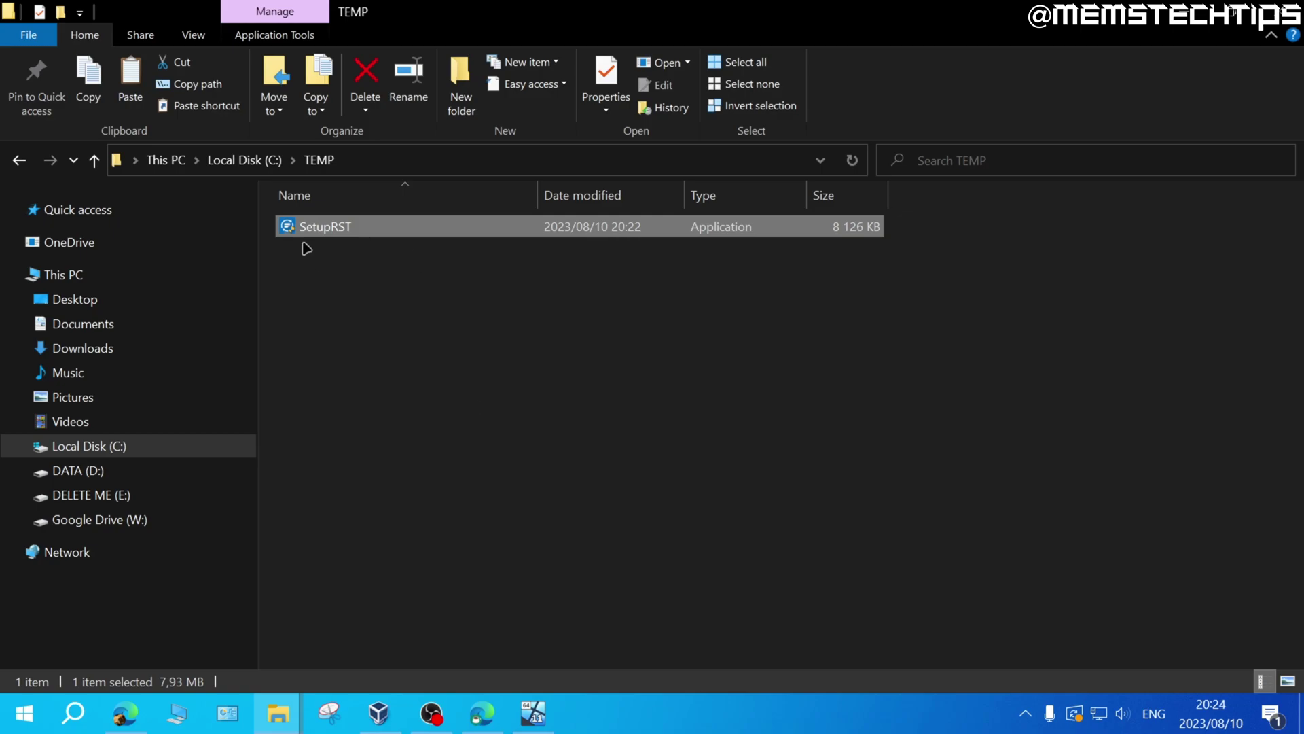
left_click(330, 255)
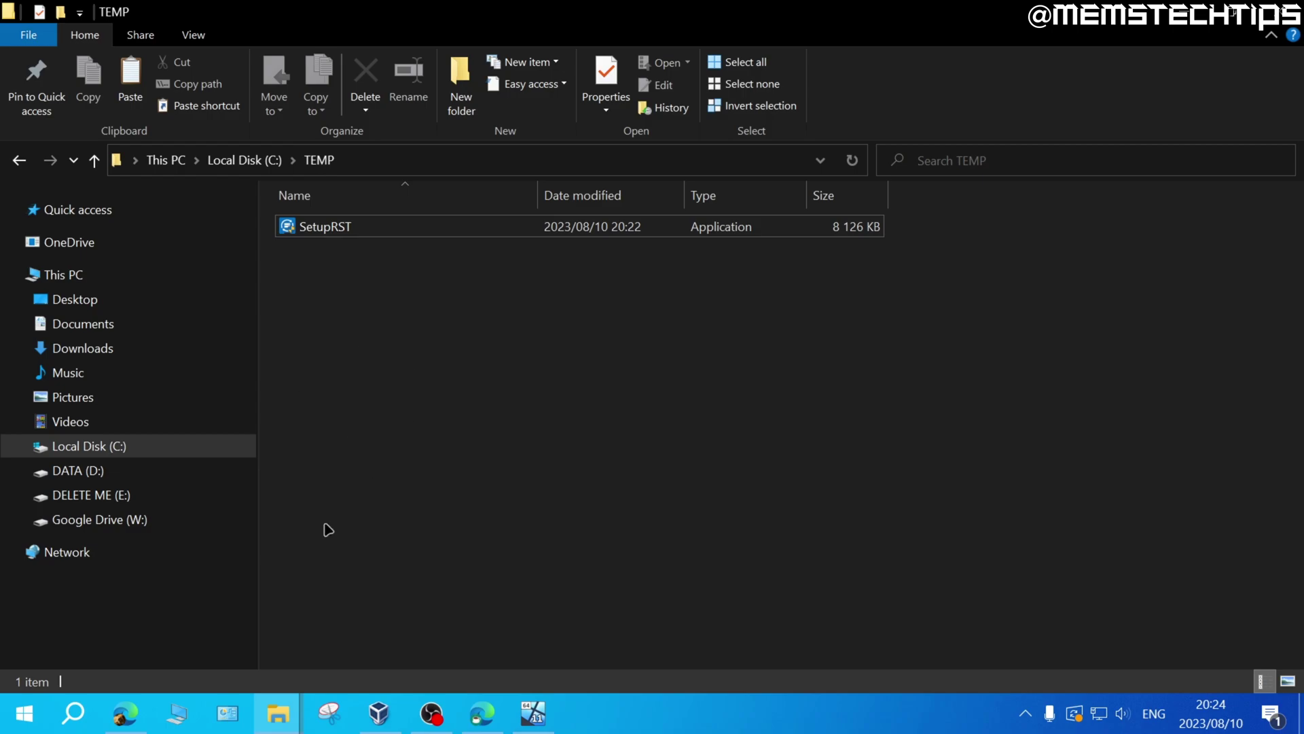
right_click(27, 716)
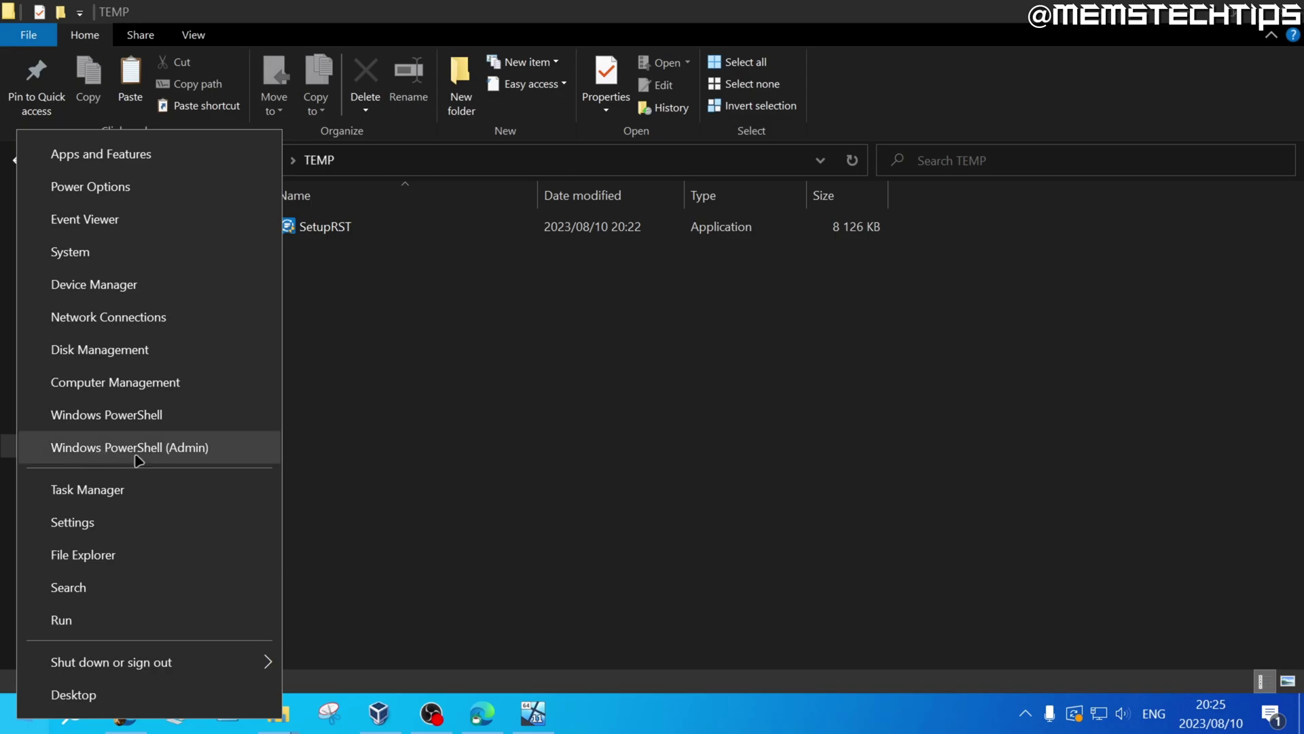
left_click(357, 461)
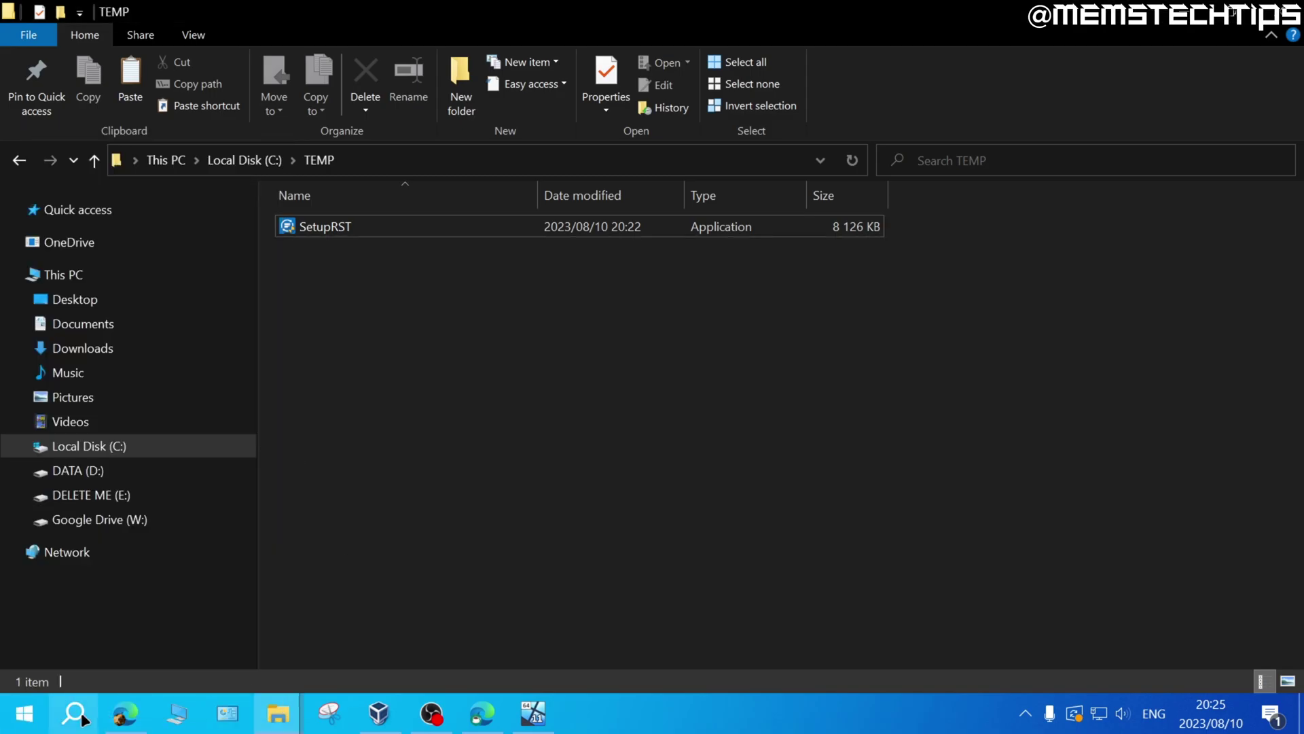
left_click(76, 714)
type("powershel")
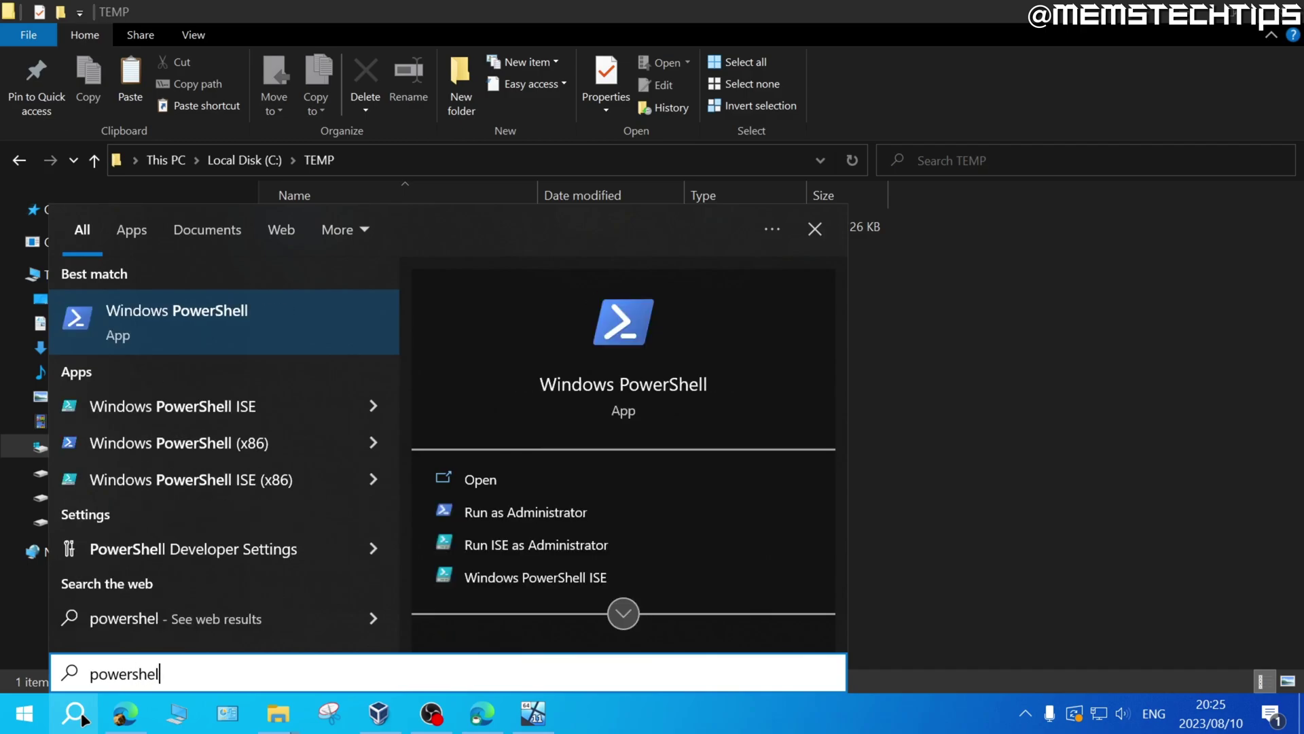
type("l")
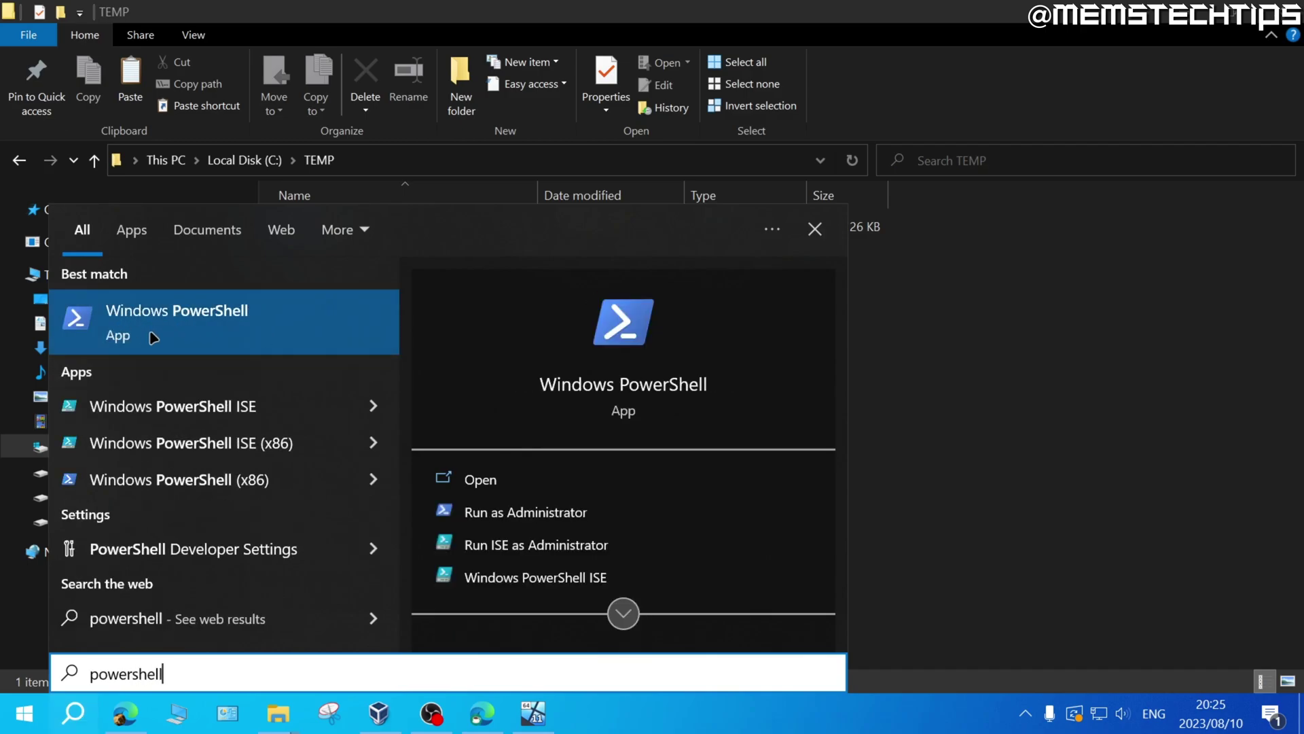
In an administrator PowerShell, run .\SetupRST.exe -extractdrivers C:\RST\ from C:\temp
left_click(618, 514)
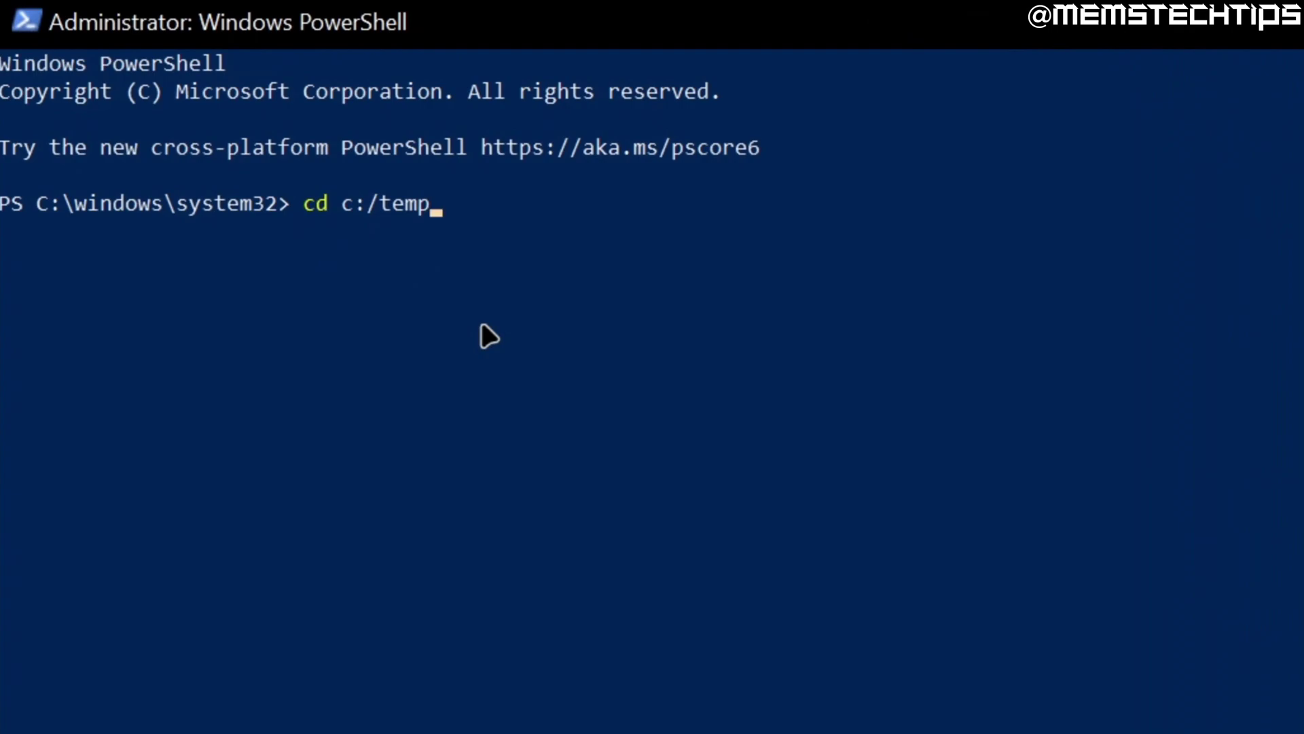
key("Return")
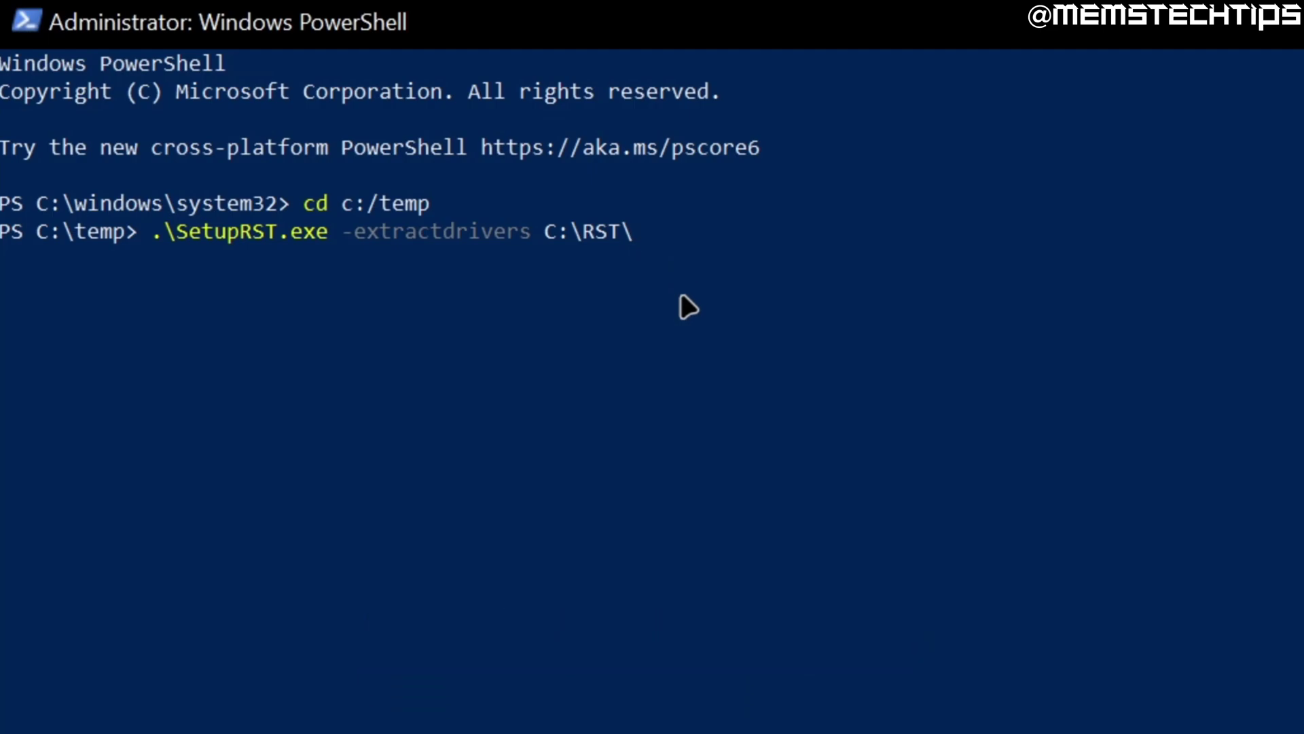
key("Return")
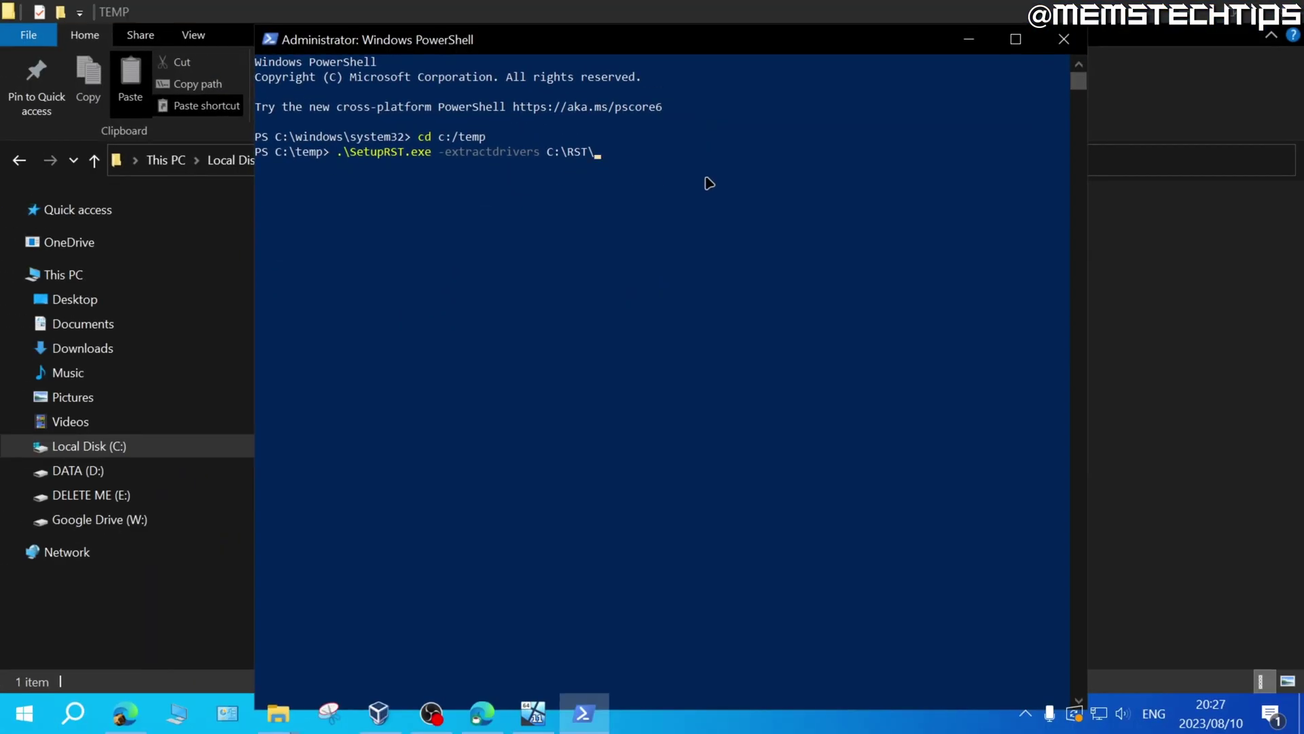
key("Return")
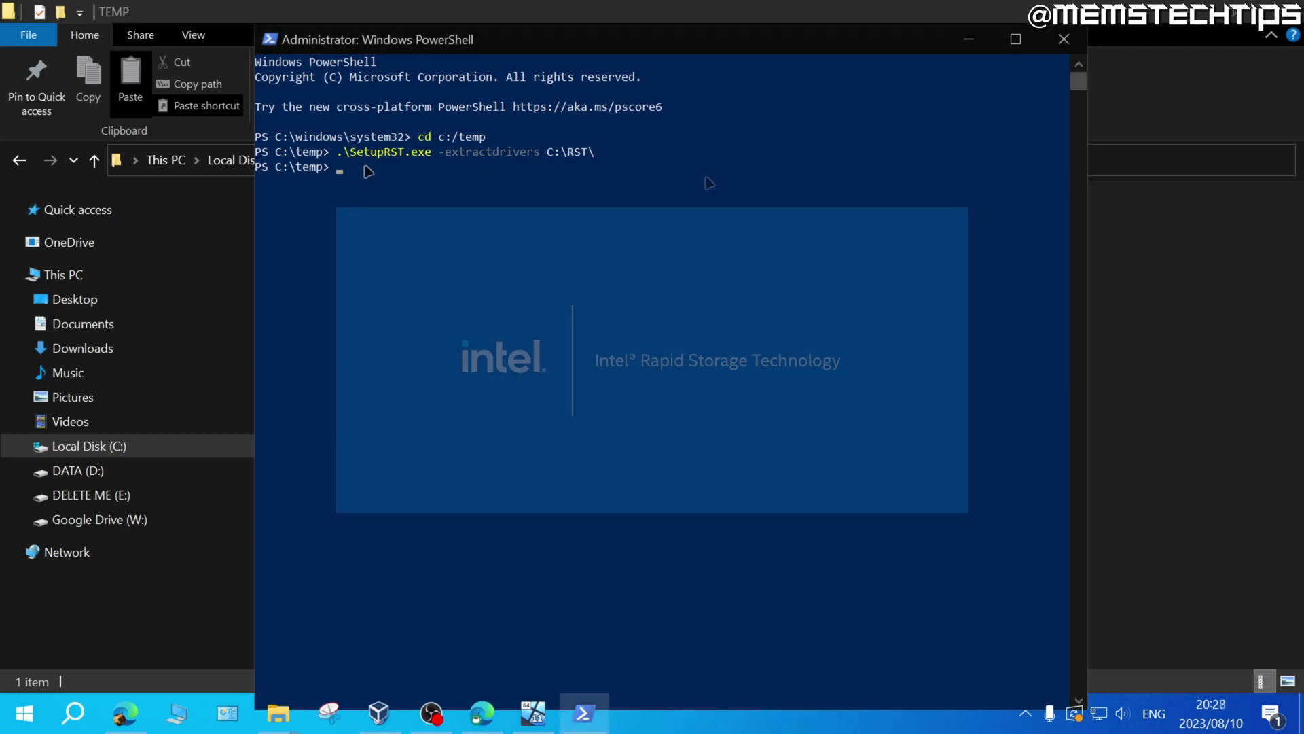
Close PowerShell and browse to C:\RST\production\Windows10-x64\15063\Drivers\VMD, selecting iaStorVD.sys
left_click(1064, 40)
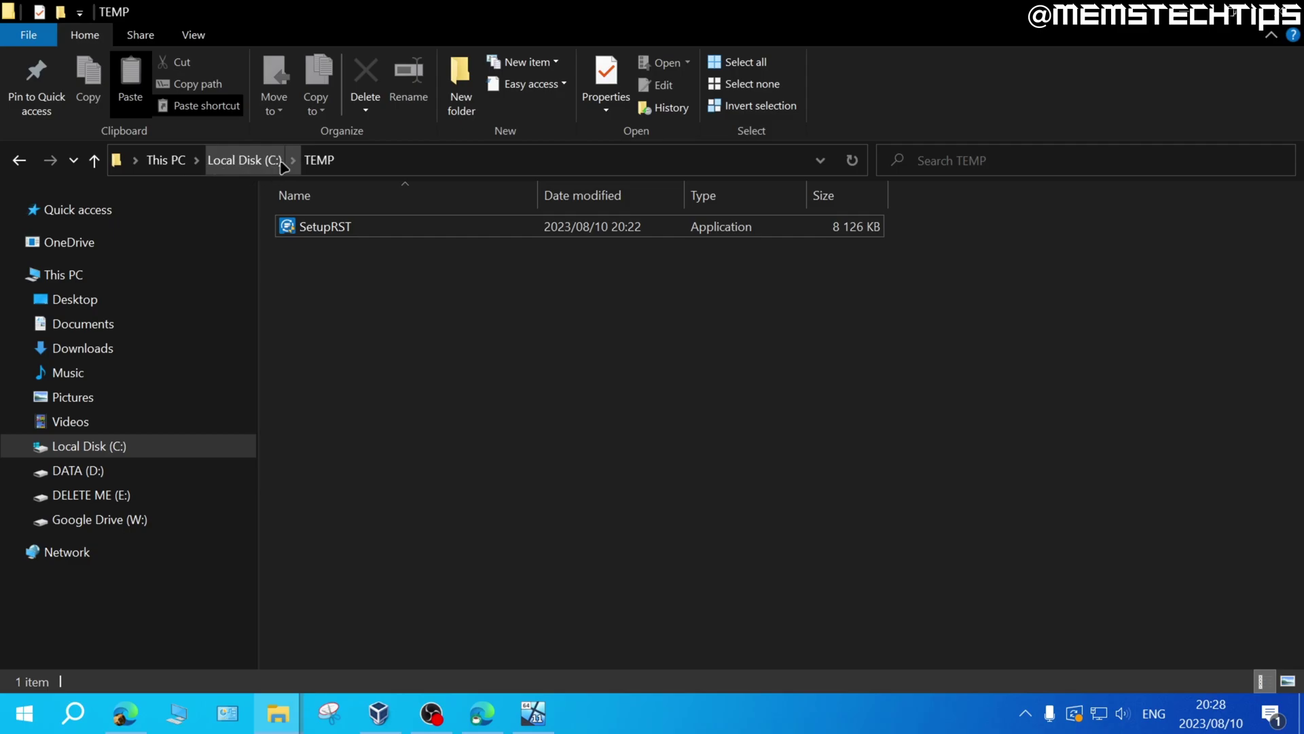
left_click(255, 163)
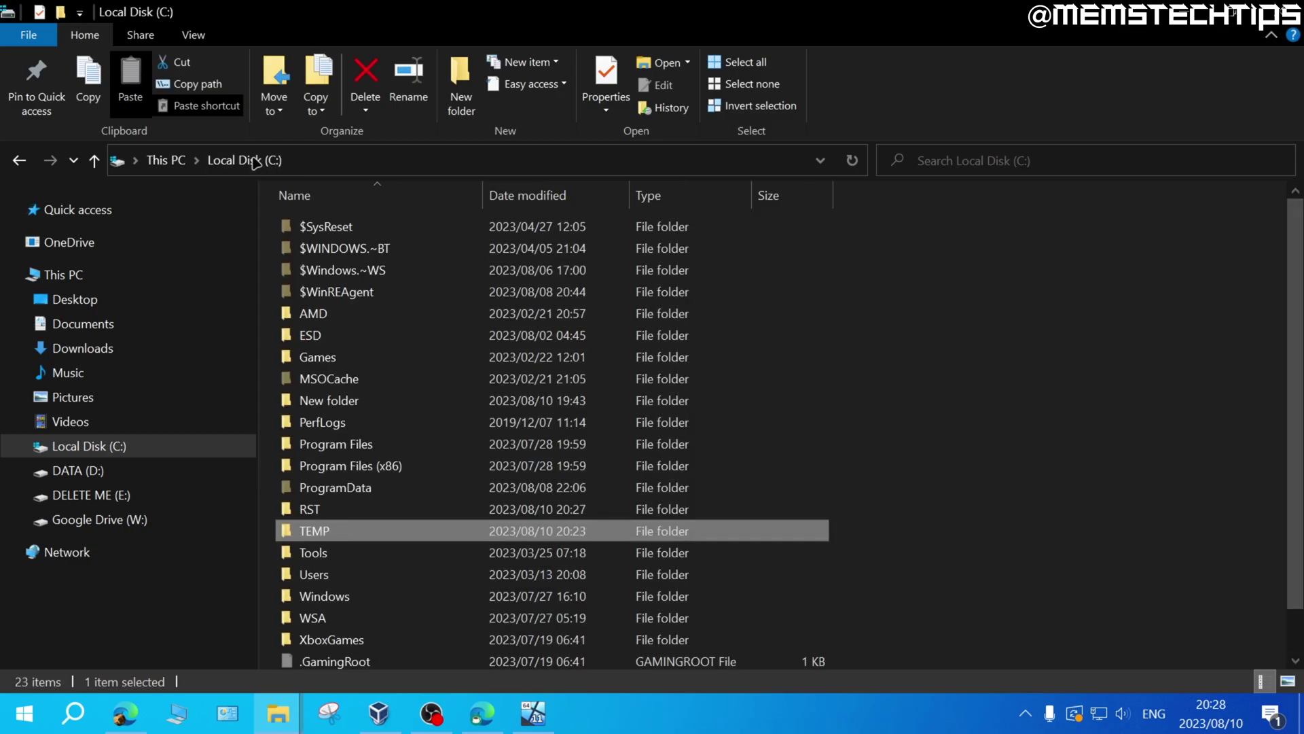
double_click(356, 511)
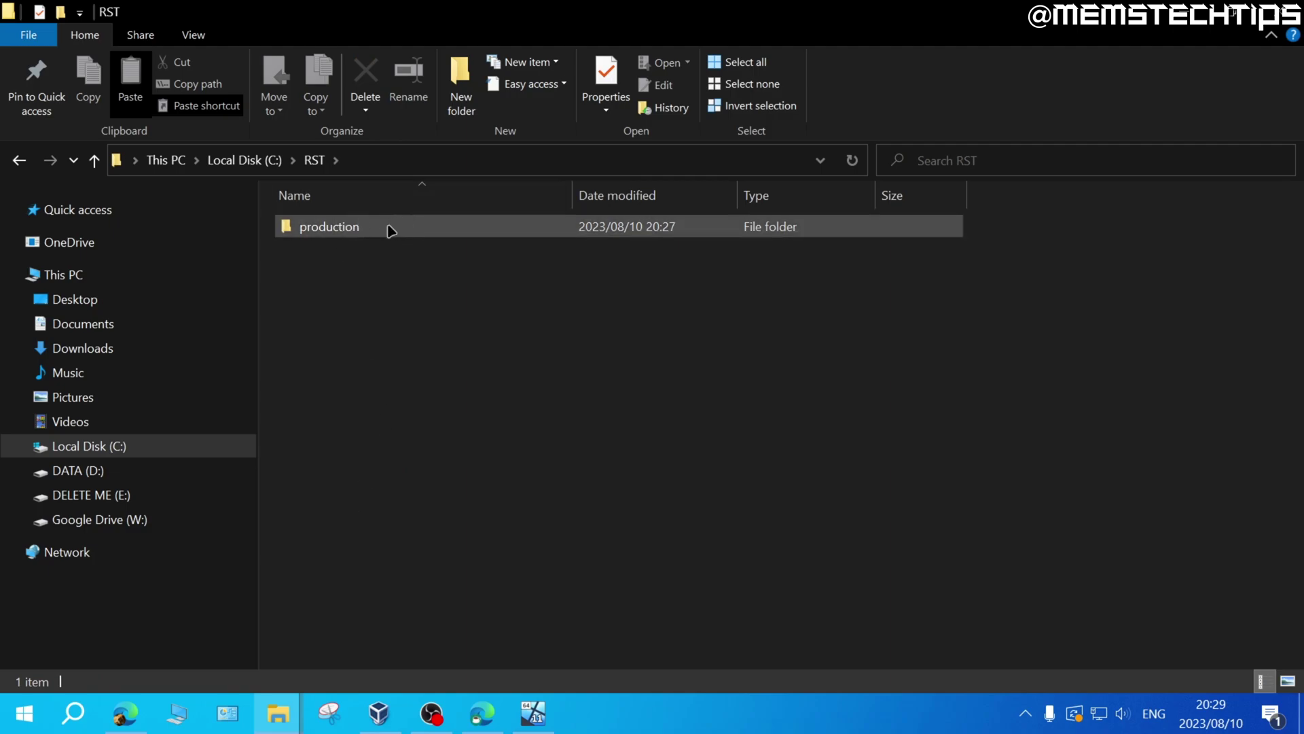
double_click(389, 229)
double_click(389, 228)
double_click(389, 229)
double_click(389, 229)
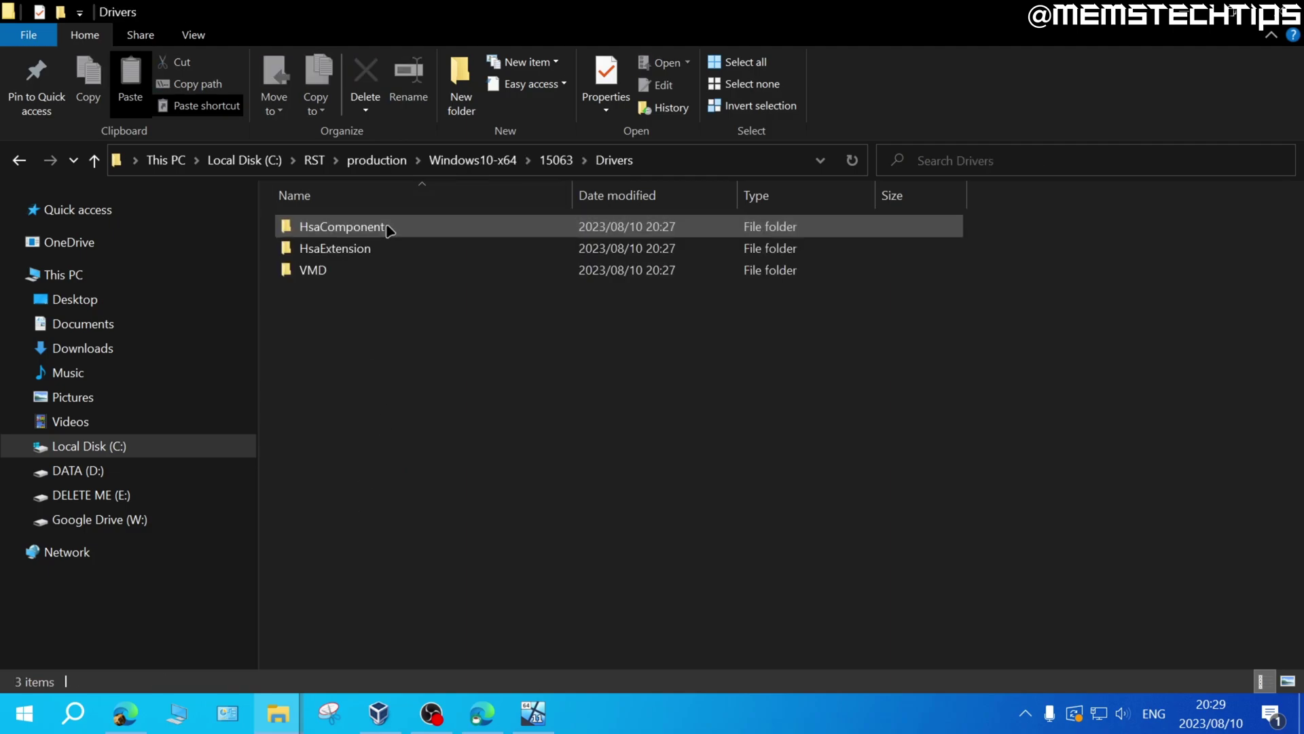
double_click(381, 275)
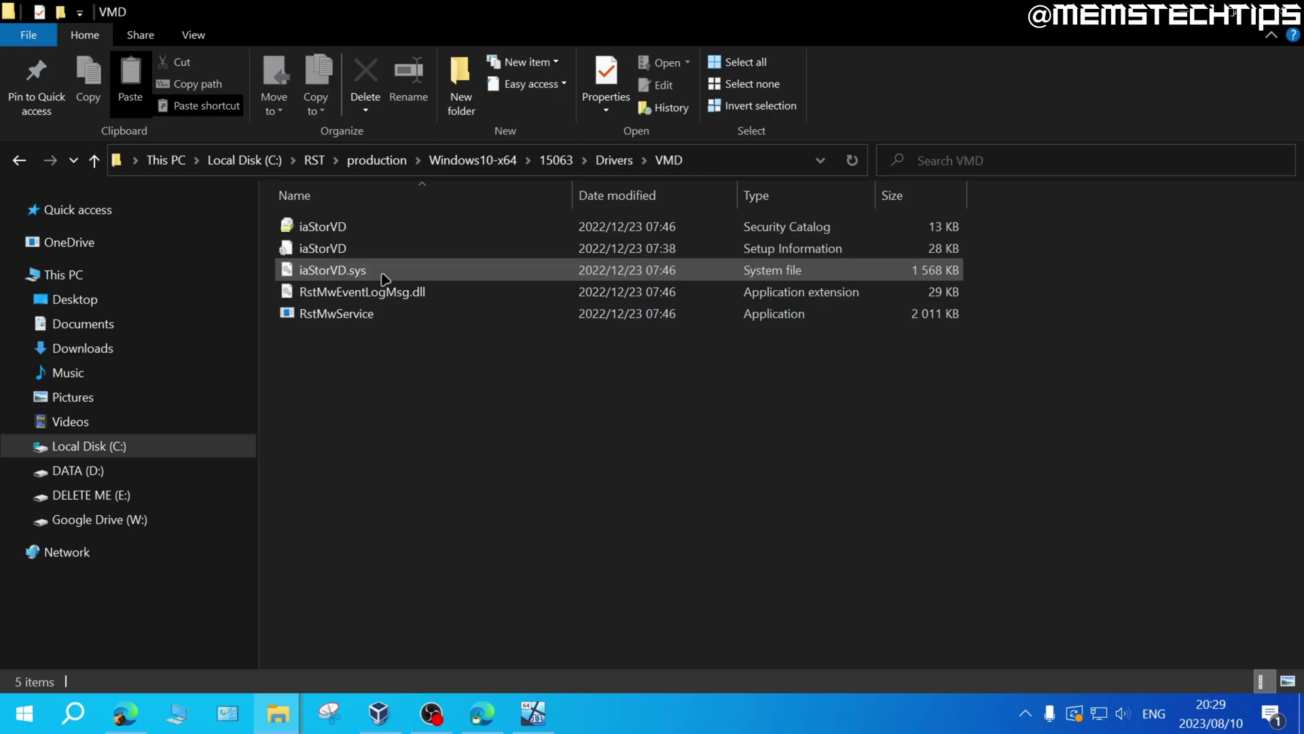
left_click(307, 275)
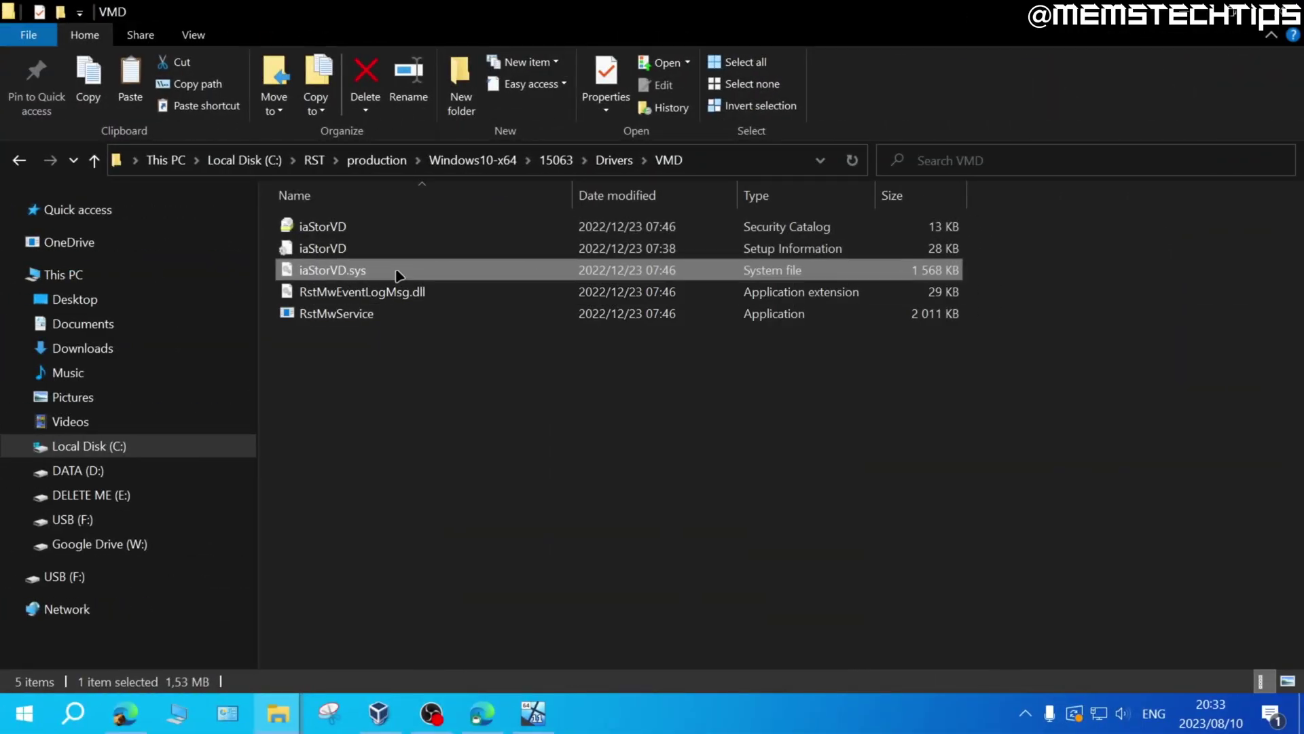
Copy iaStorVD.sys from the VMD folder and paste it onto the USB (F:) drive
right_click(396, 274)
left_click(475, 553)
left_click(144, 520)
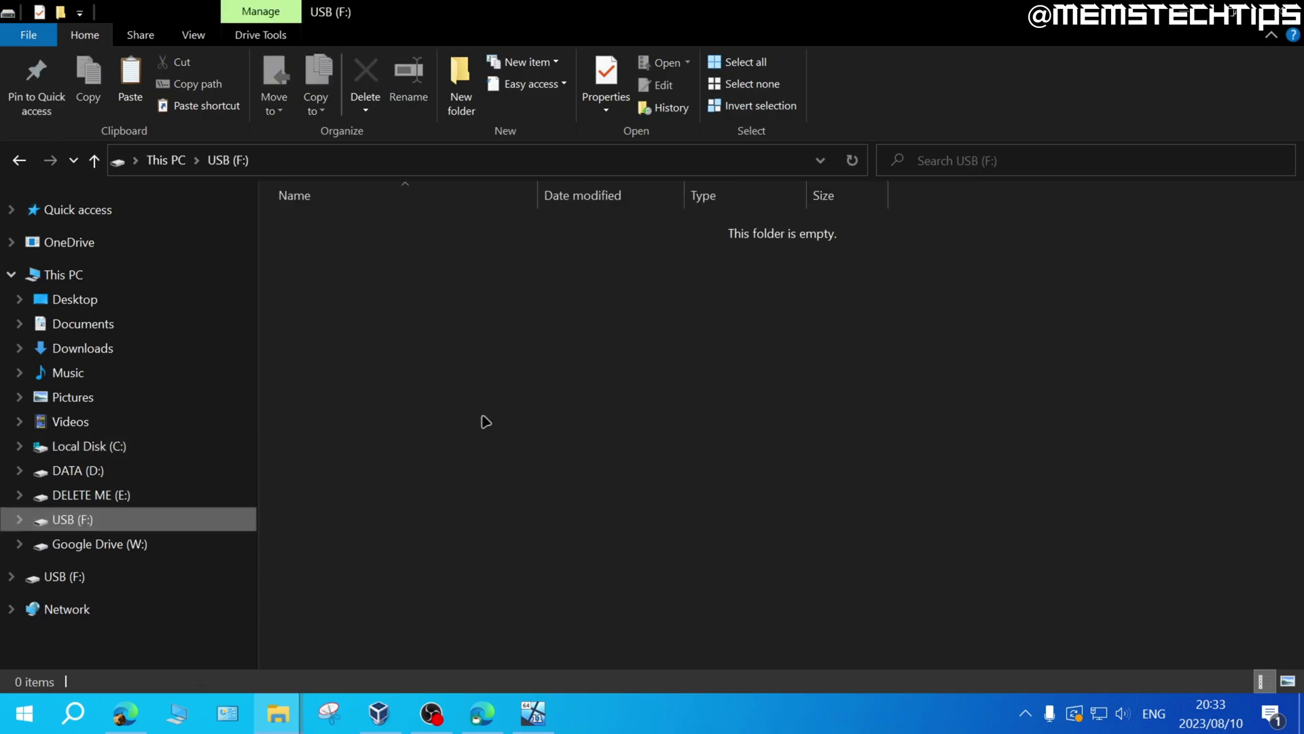
right_click(389, 269)
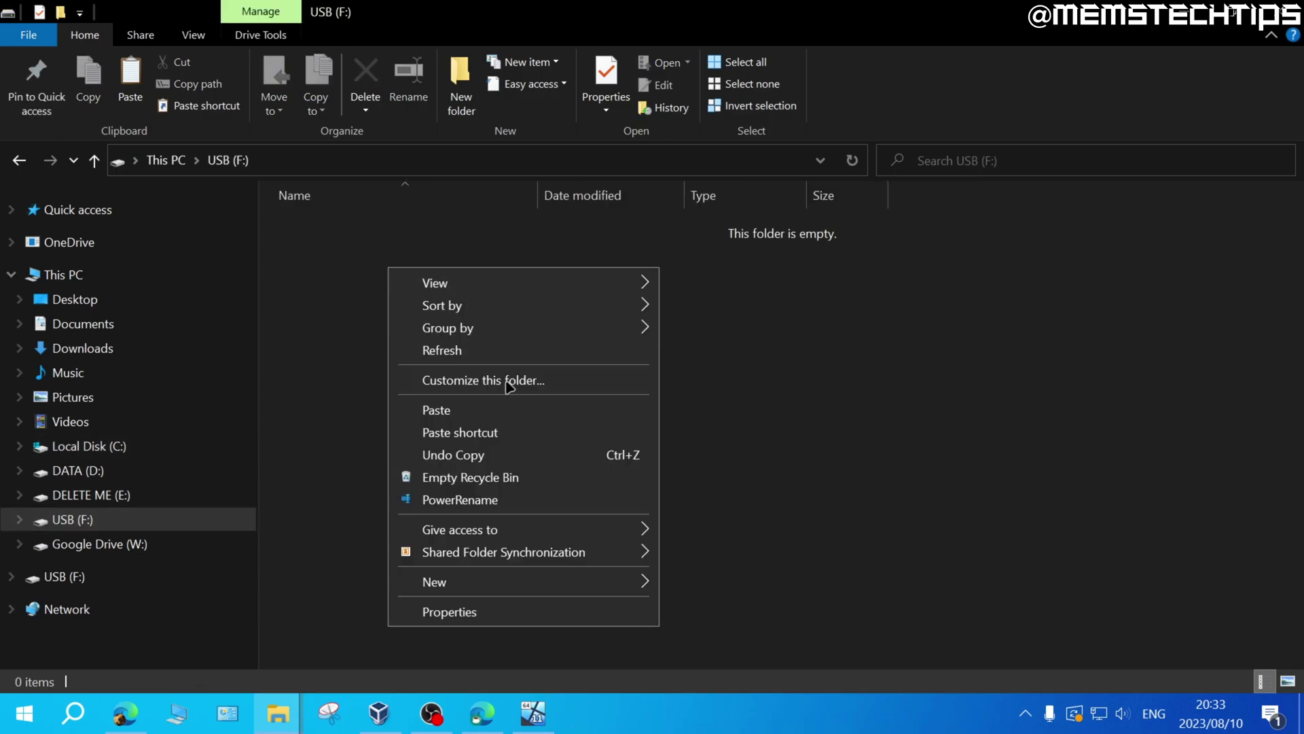
left_click(451, 410)
left_click_drag(302, 280, 417, 231)
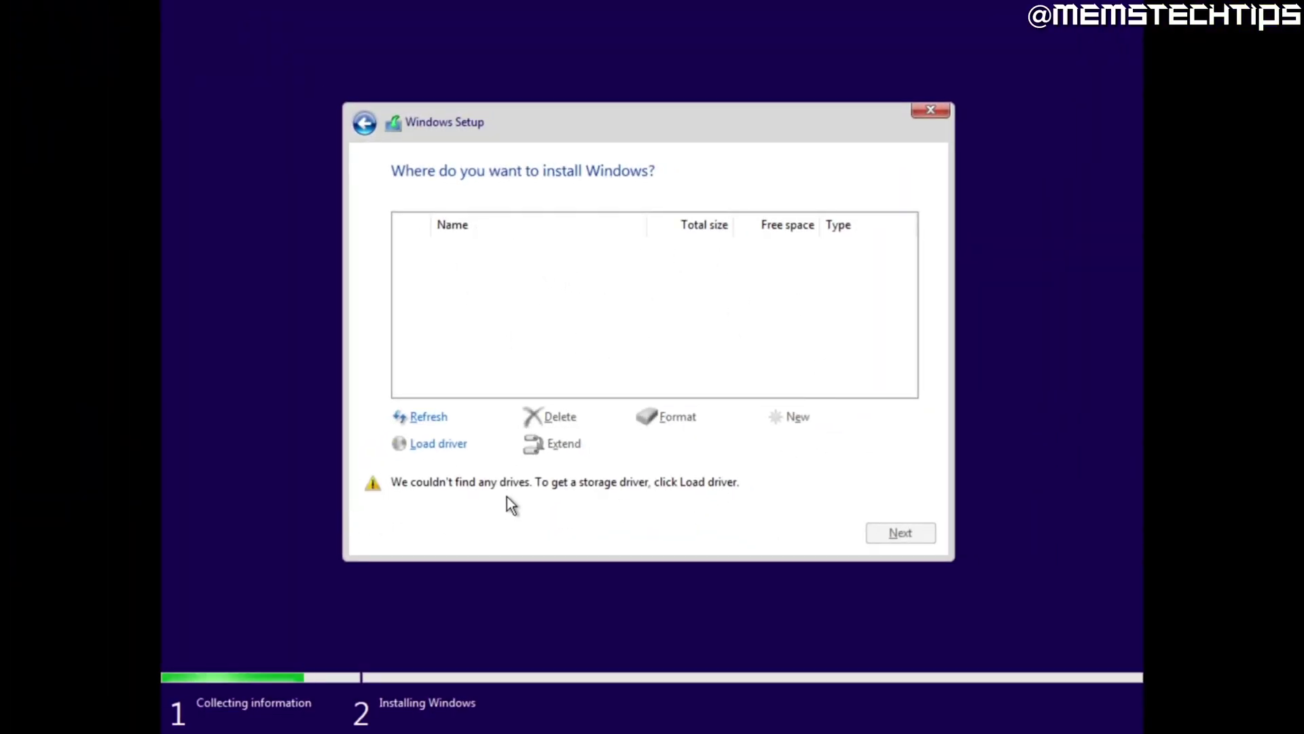
Load a storage driver from the USB drive, then return to the install-drive page
left_click(450, 445)
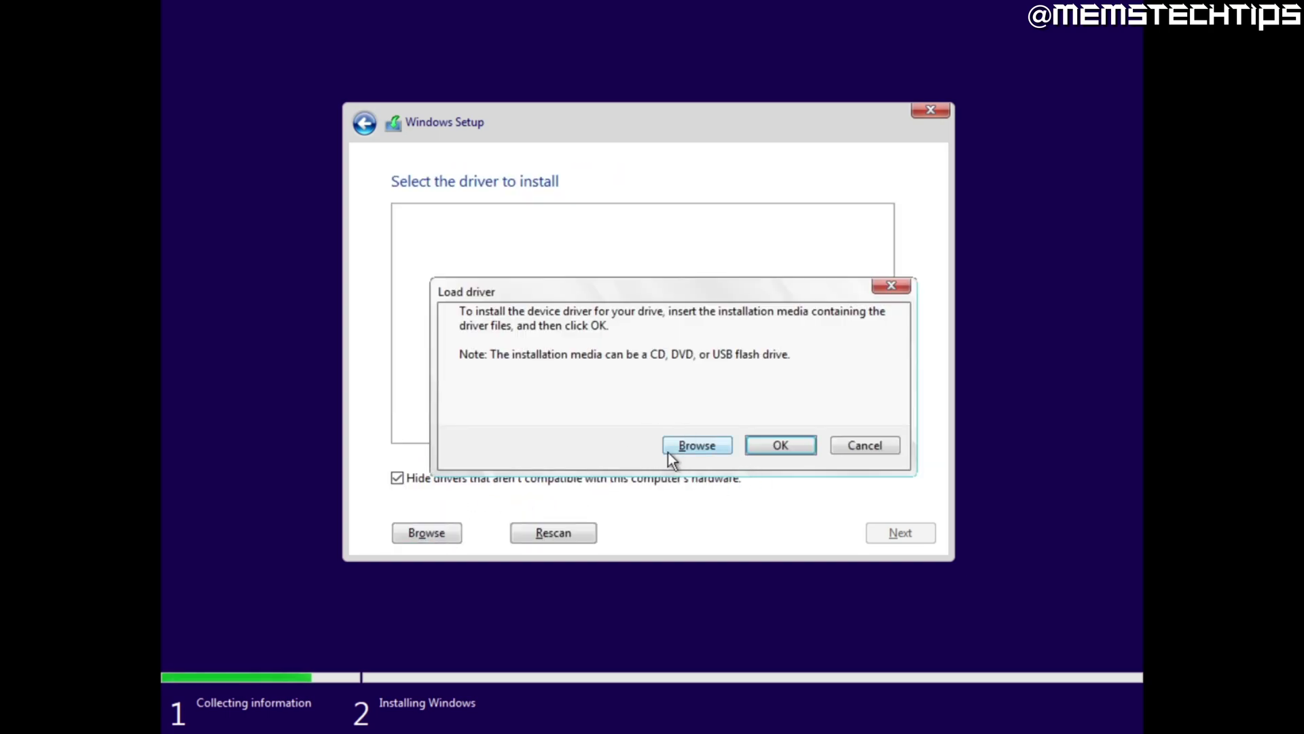
left_click(715, 445)
left_click_drag(781, 332, 776, 377)
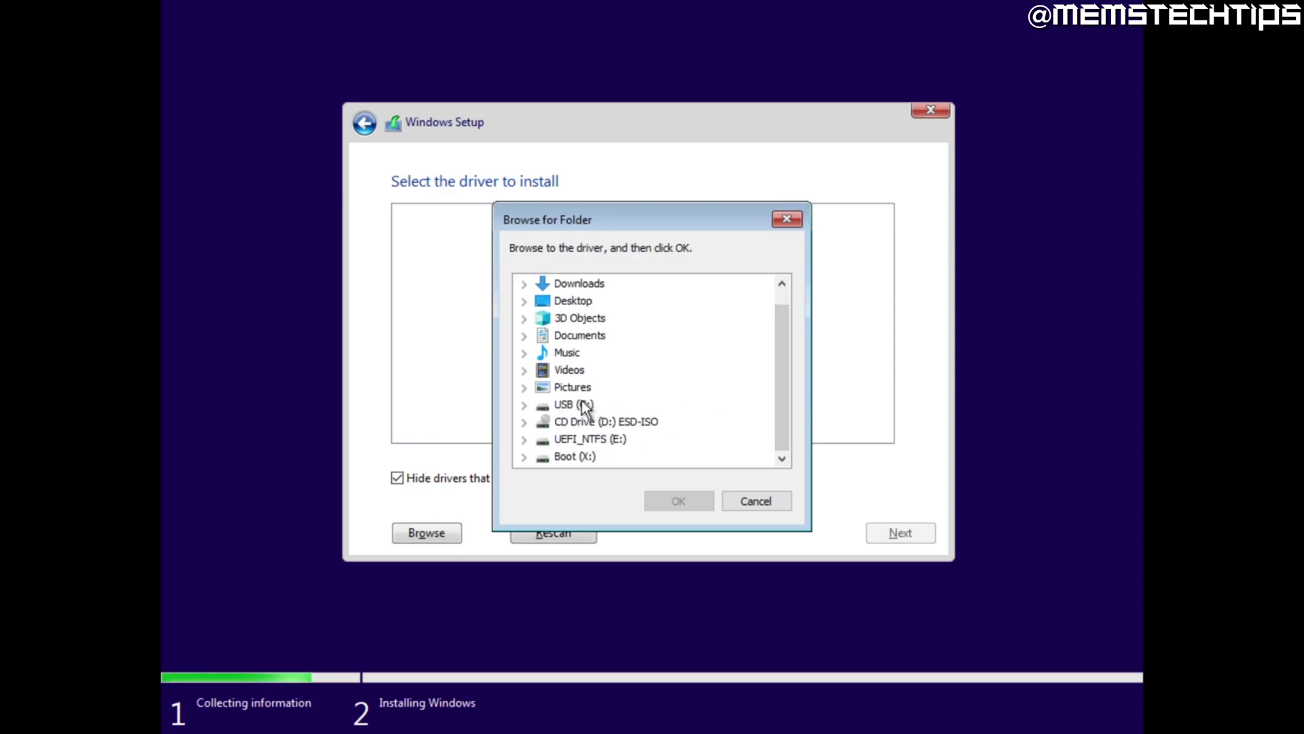
left_click(568, 403)
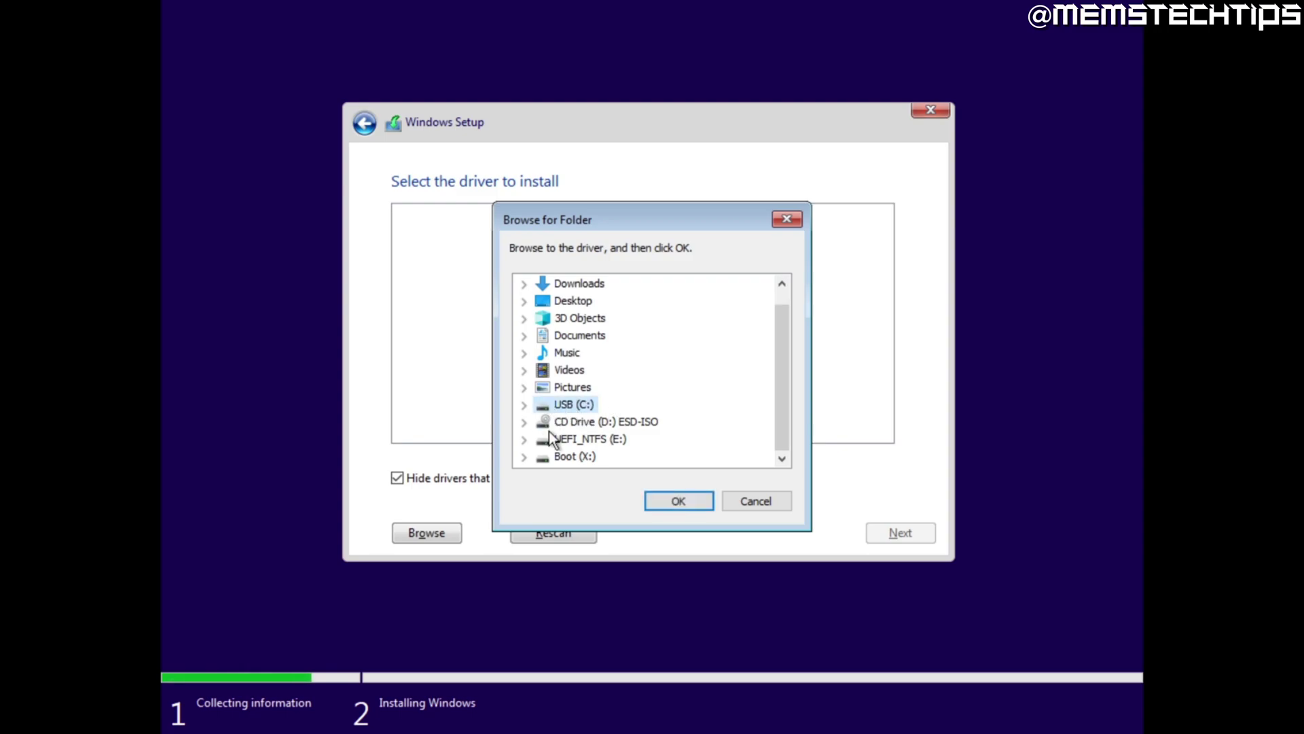
left_click(678, 502)
left_click_drag(500, 326, 747, 340)
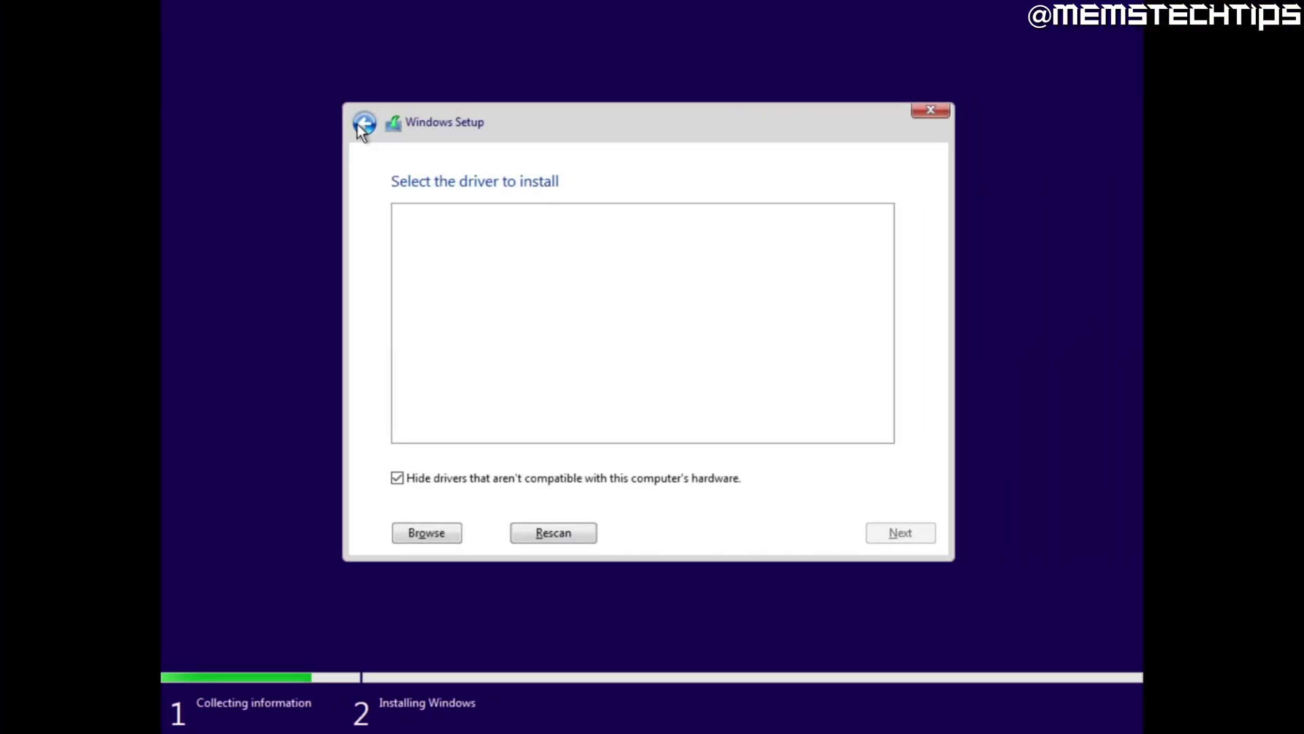
left_click(364, 124)
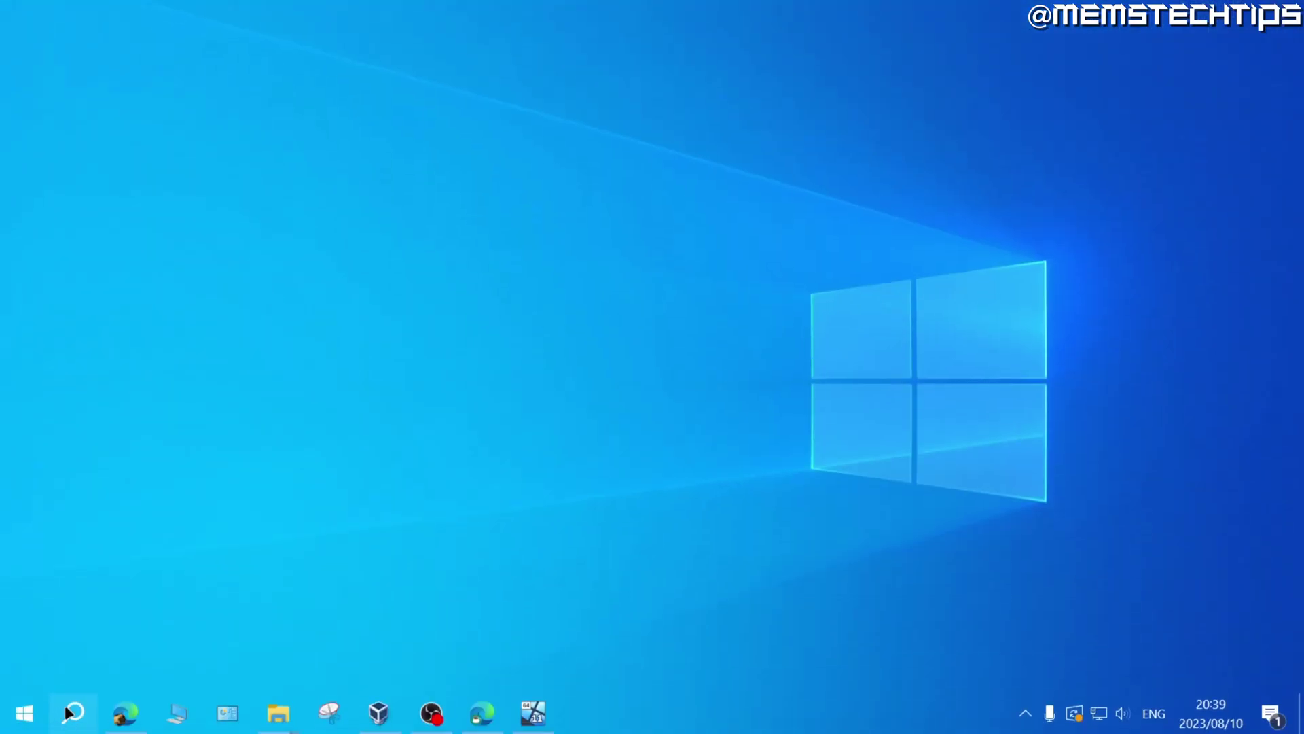
Open System Information and read the baseboard as Gigabyte B450 AORUS ELITE V2
left_click(73, 712)
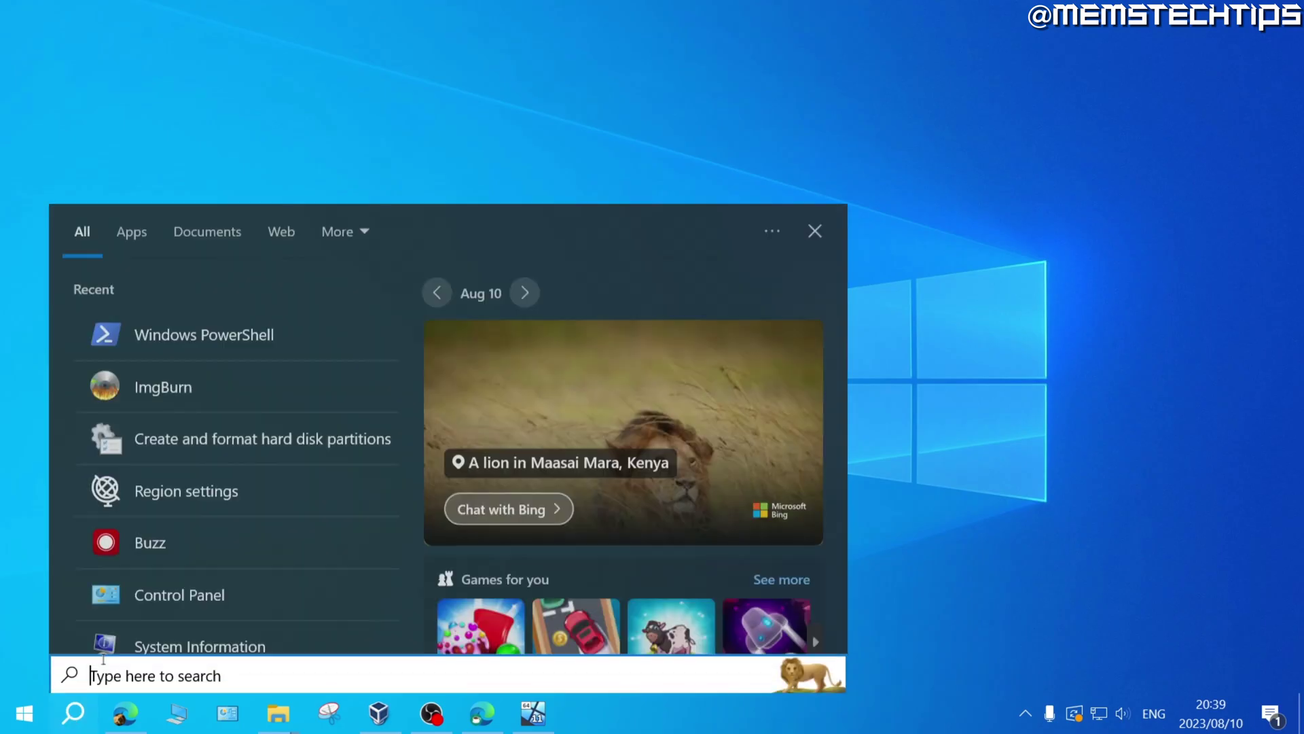
type("system information")
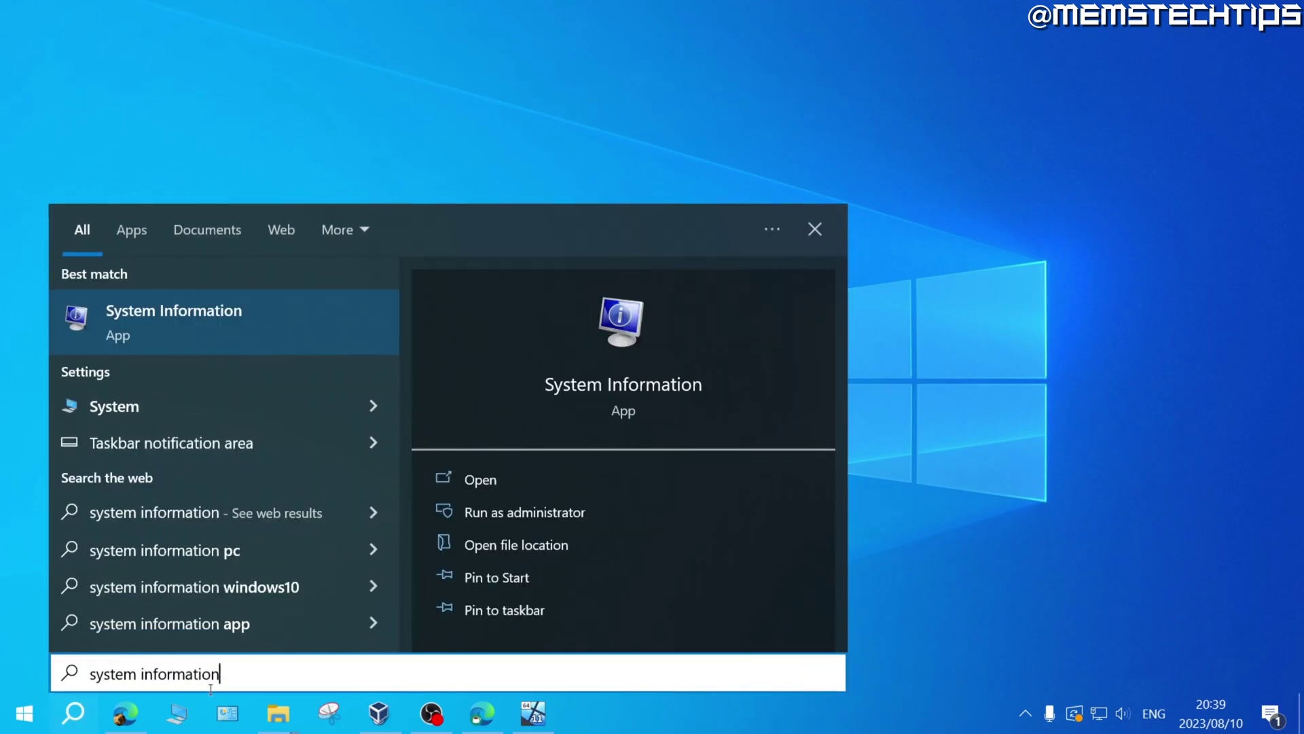
left_click(206, 327)
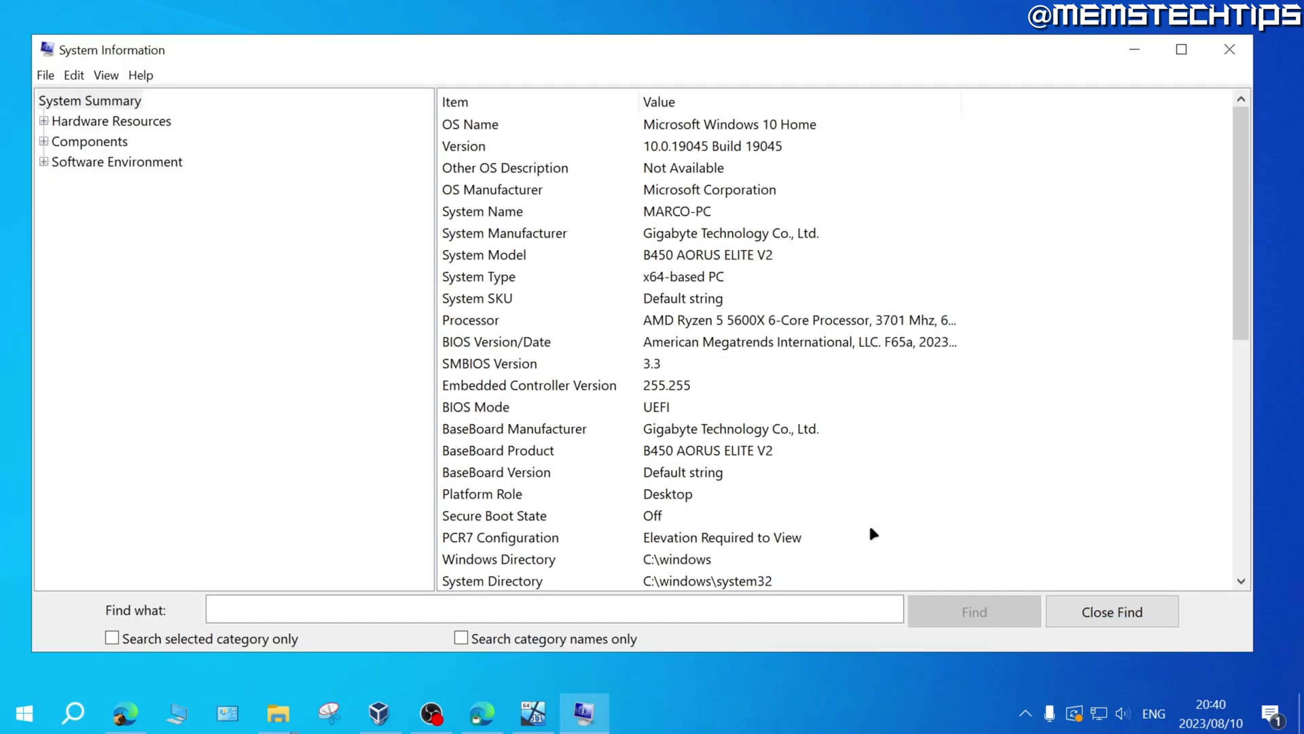
left_click(519, 433)
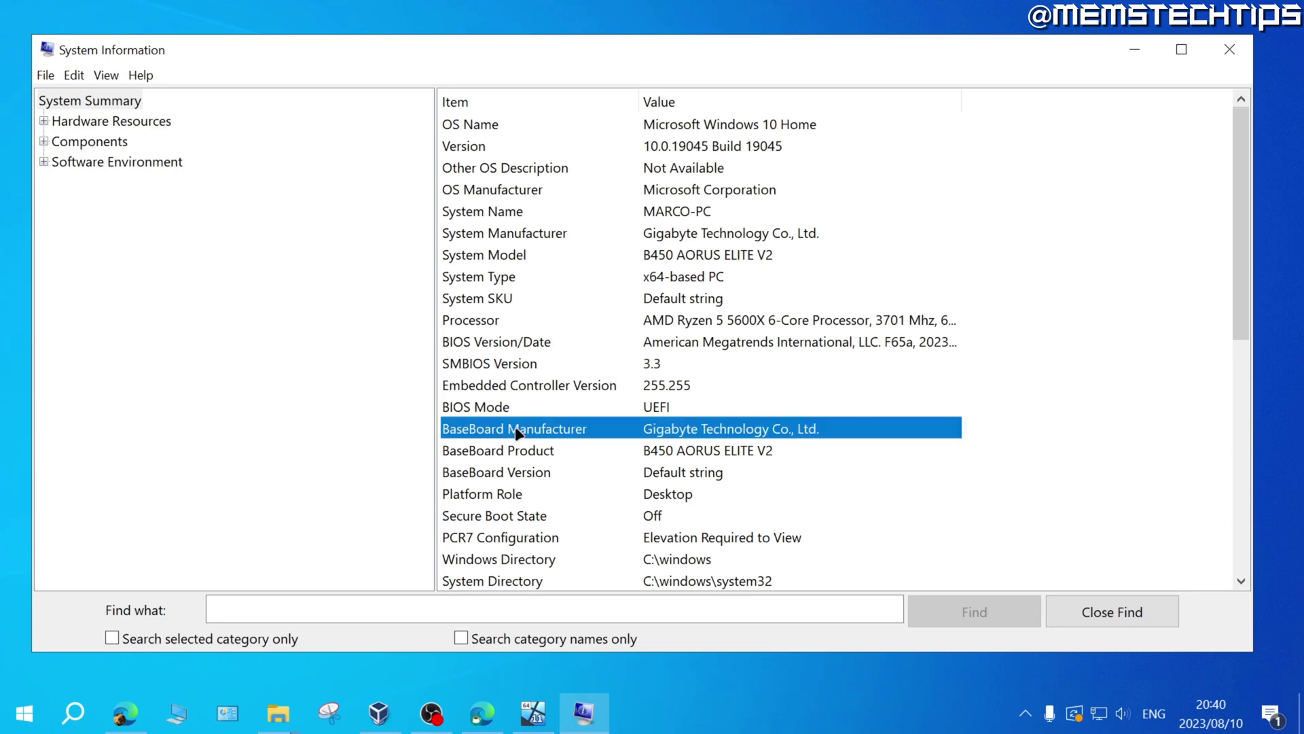
left_click(482, 454)
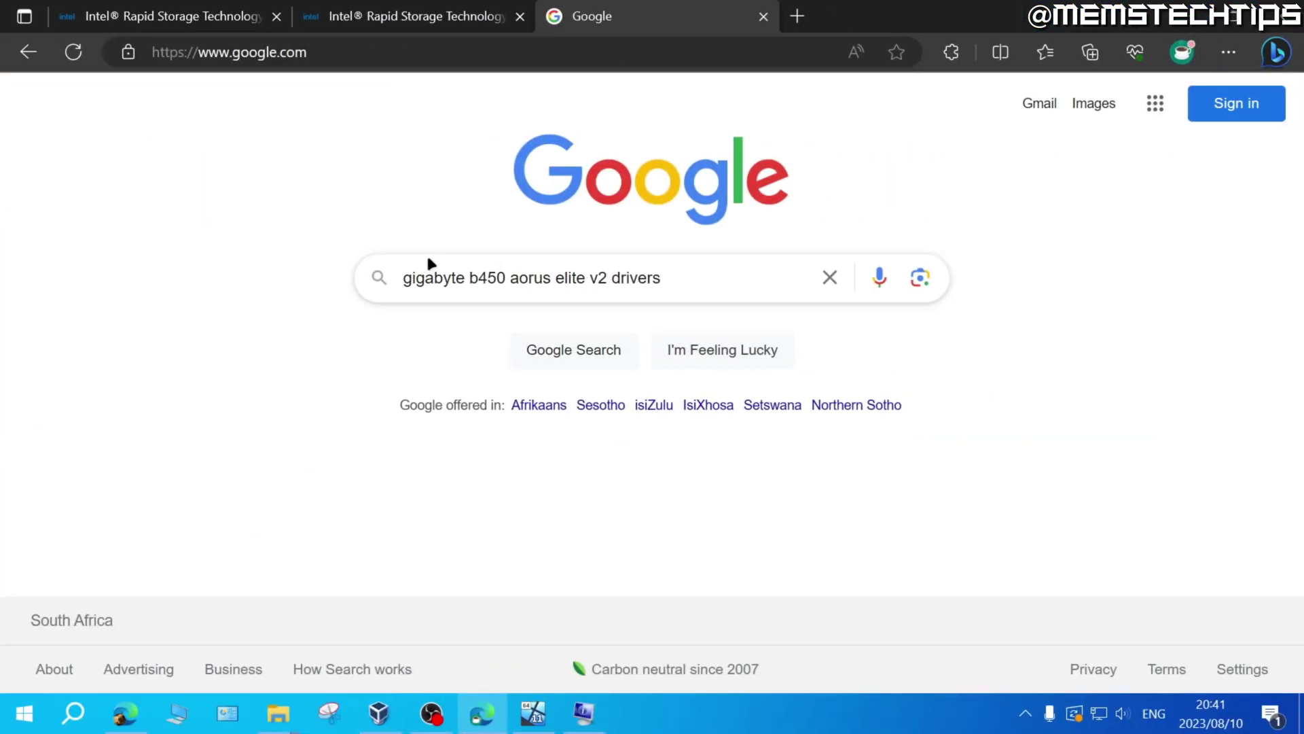
Search 'gigabyte b450 aorus elite v2 drivers' and open Gigabyte's B450 AORUS Elite V2 support page
left_click(580, 358)
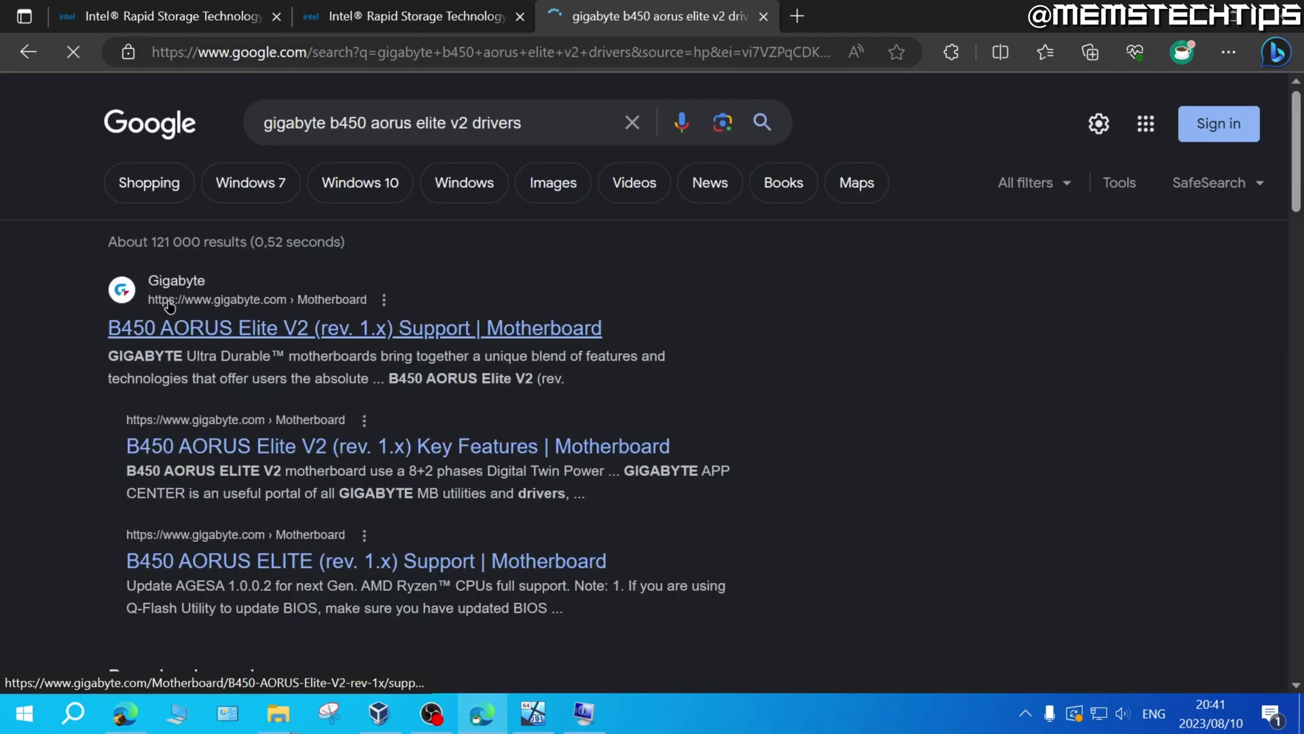
left_click(259, 333)
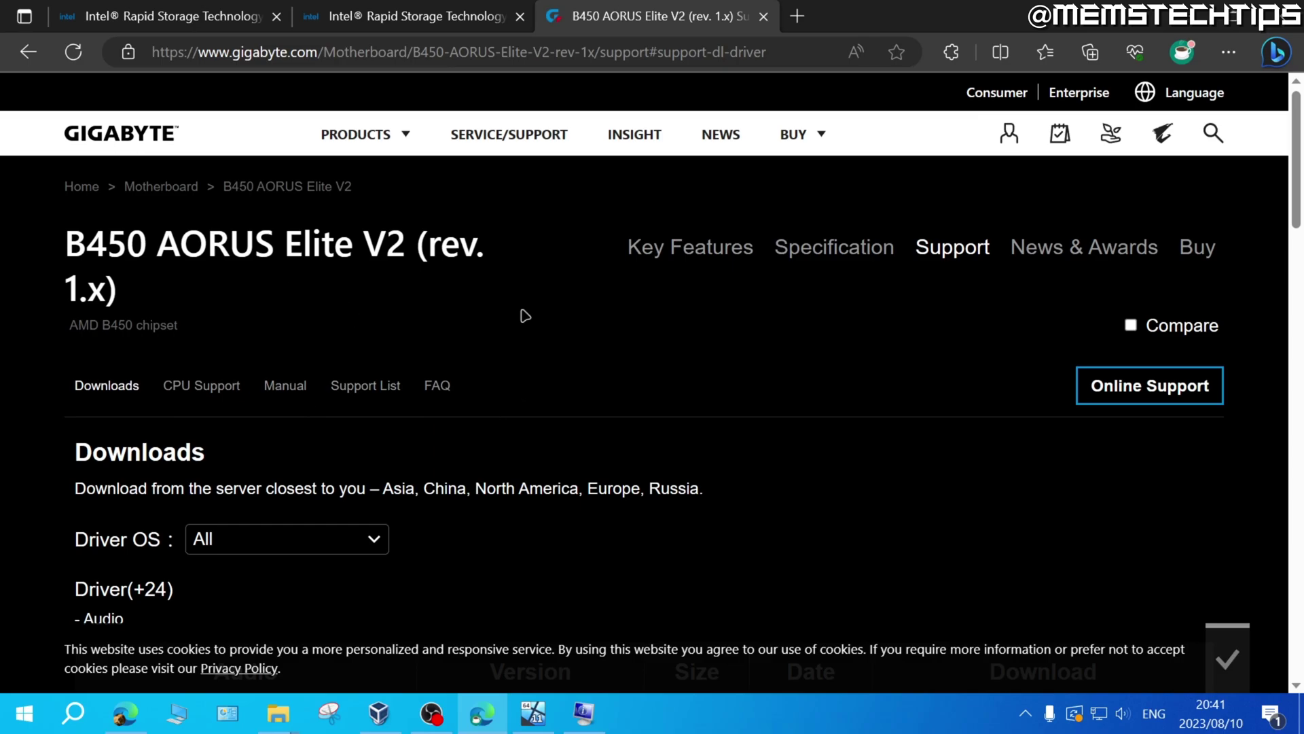
scroll(525, 316, "down", 15)
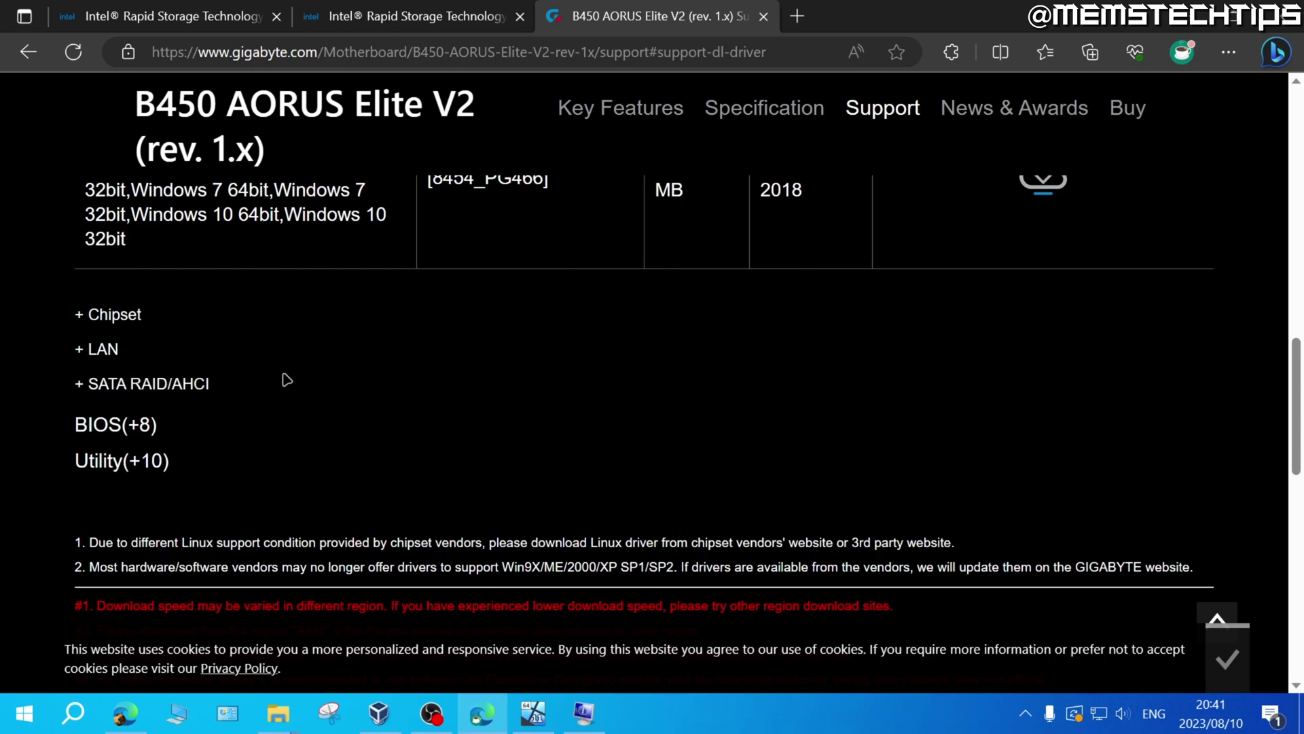
Expand SATA RAID/AHCI and download the AMD RAID Preinstall Driver 9.3.0.158
left_click(100, 387)
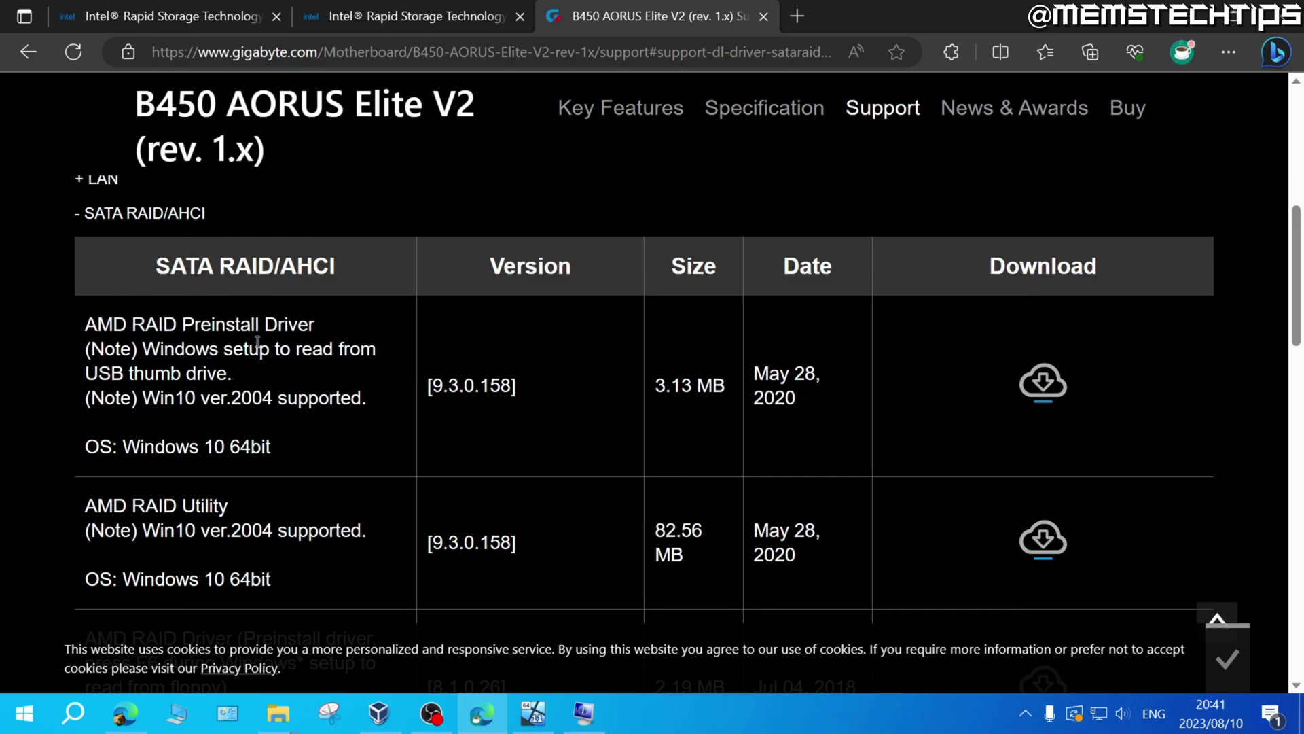
scroll(220, 322, "down", 1)
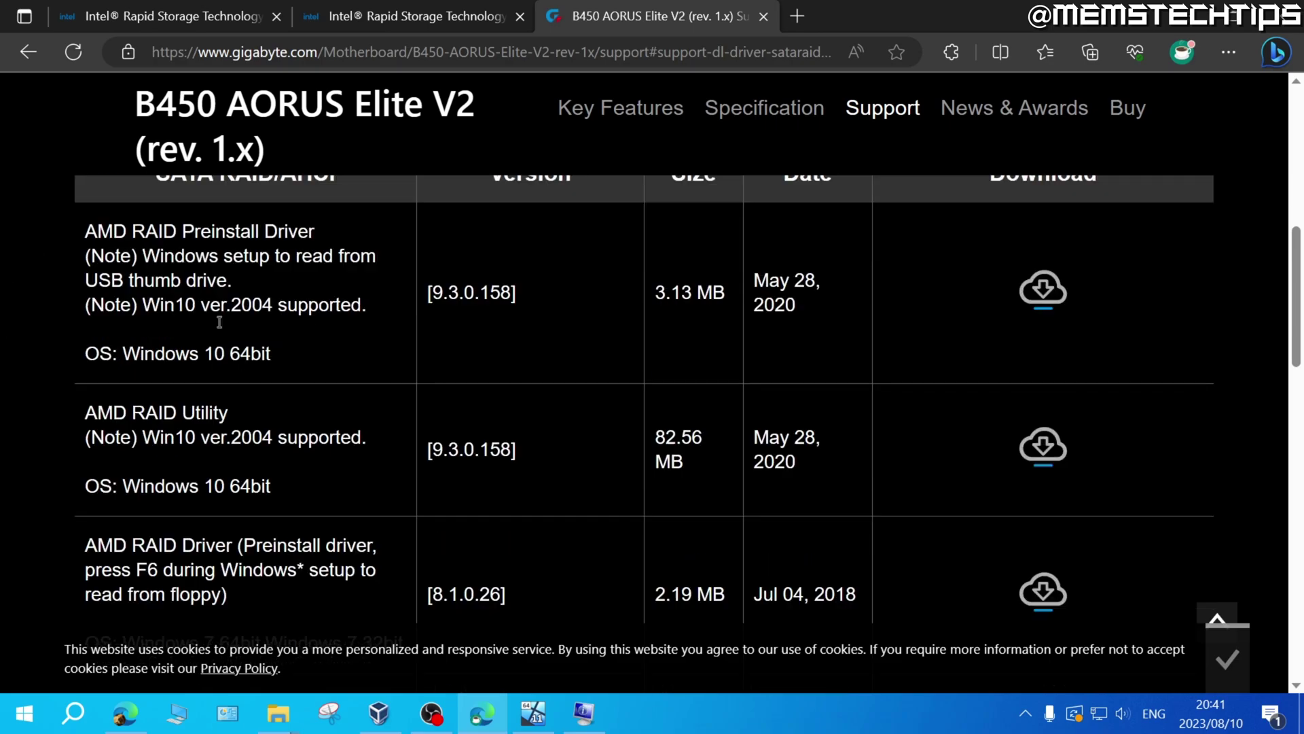
scroll(226, 492, "up", 1)
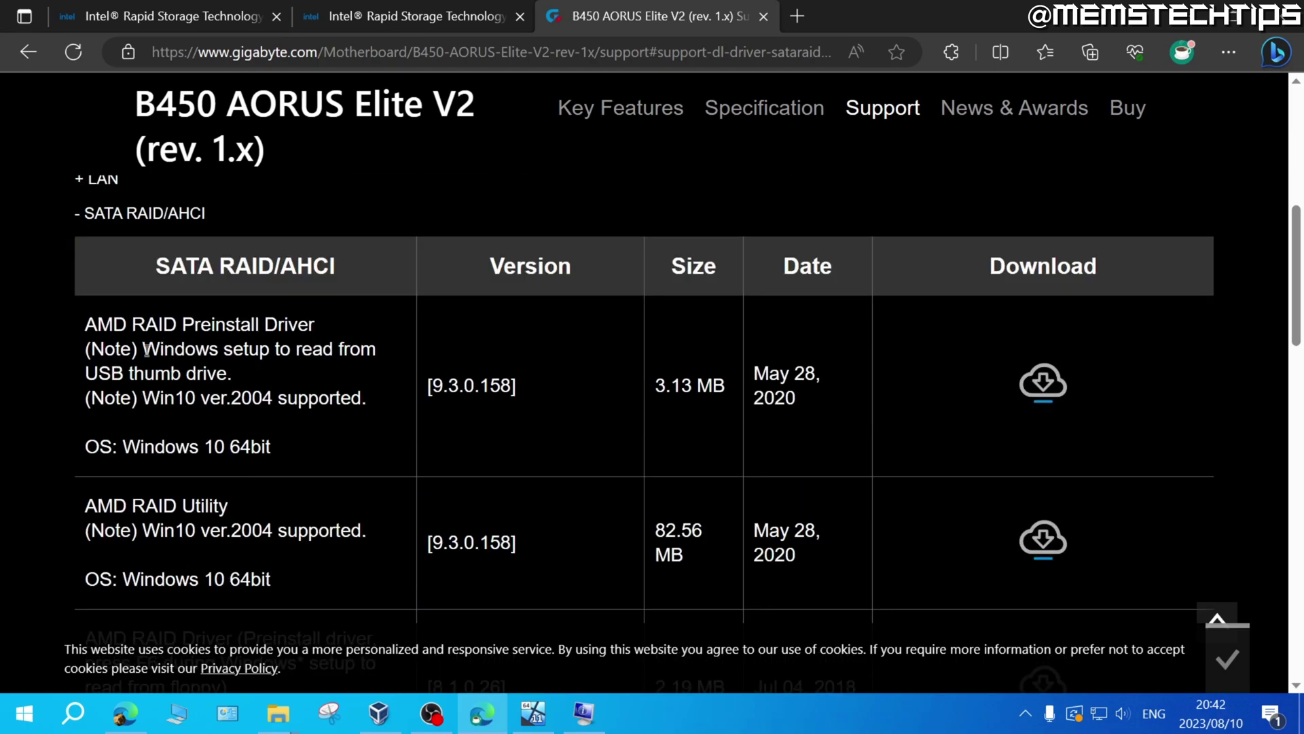
left_click_drag(146, 350, 269, 351)
left_click(996, 394)
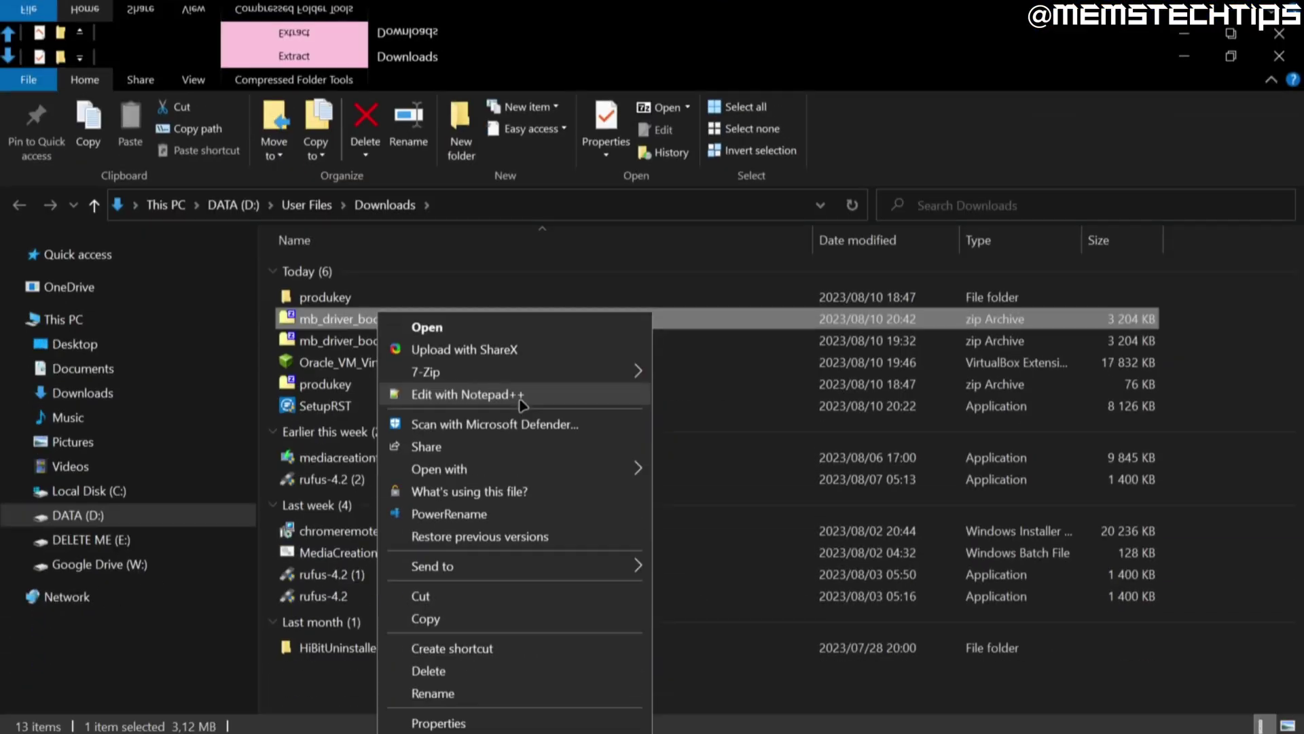
Extract the RAID driver zip with 7-Zip into its own folder and open its x64 subfolder
mouse_move(476, 129)
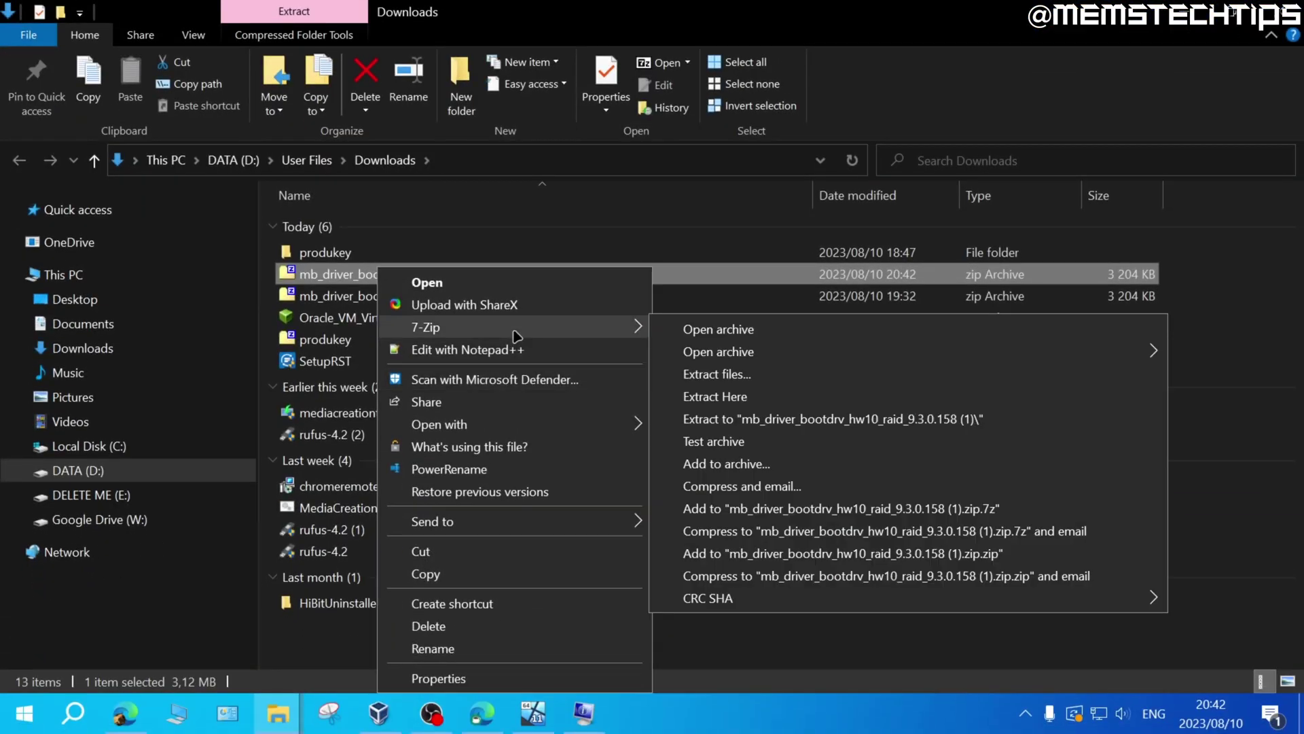
left_click(750, 417)
left_click(478, 254)
double_click(474, 254)
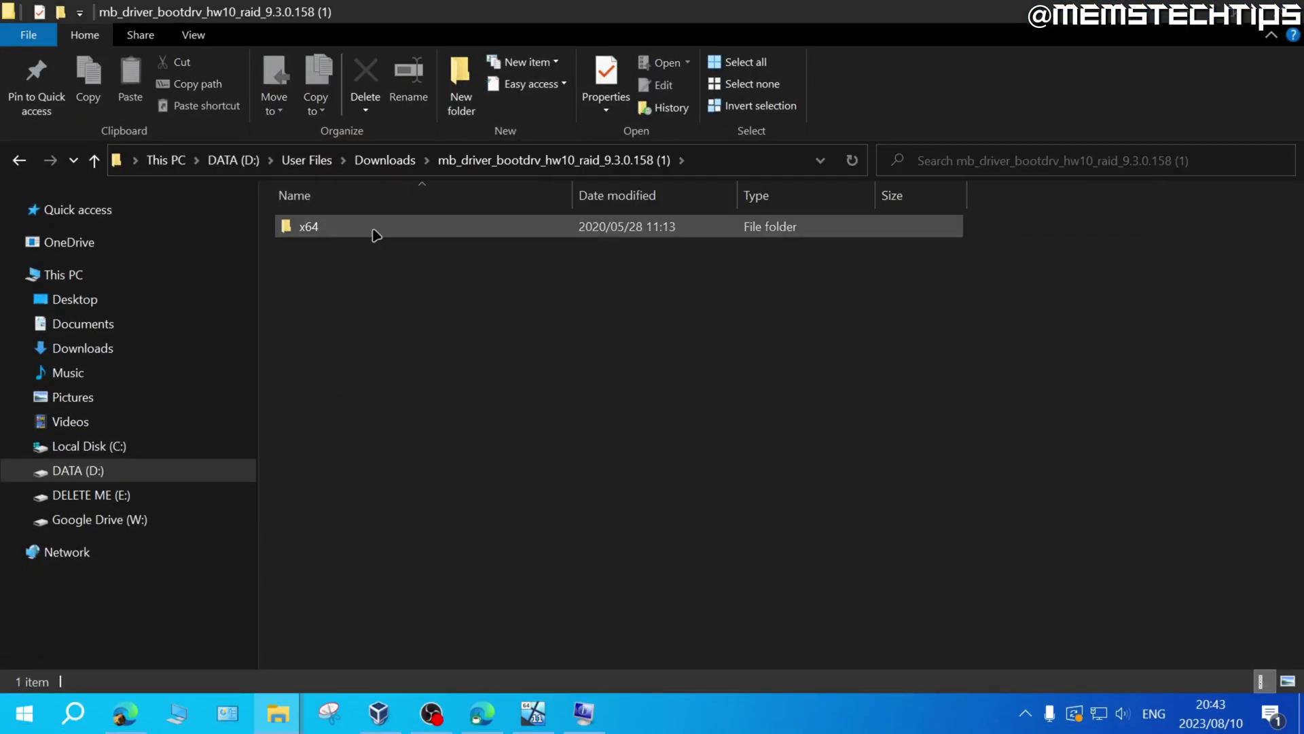
double_click(373, 231)
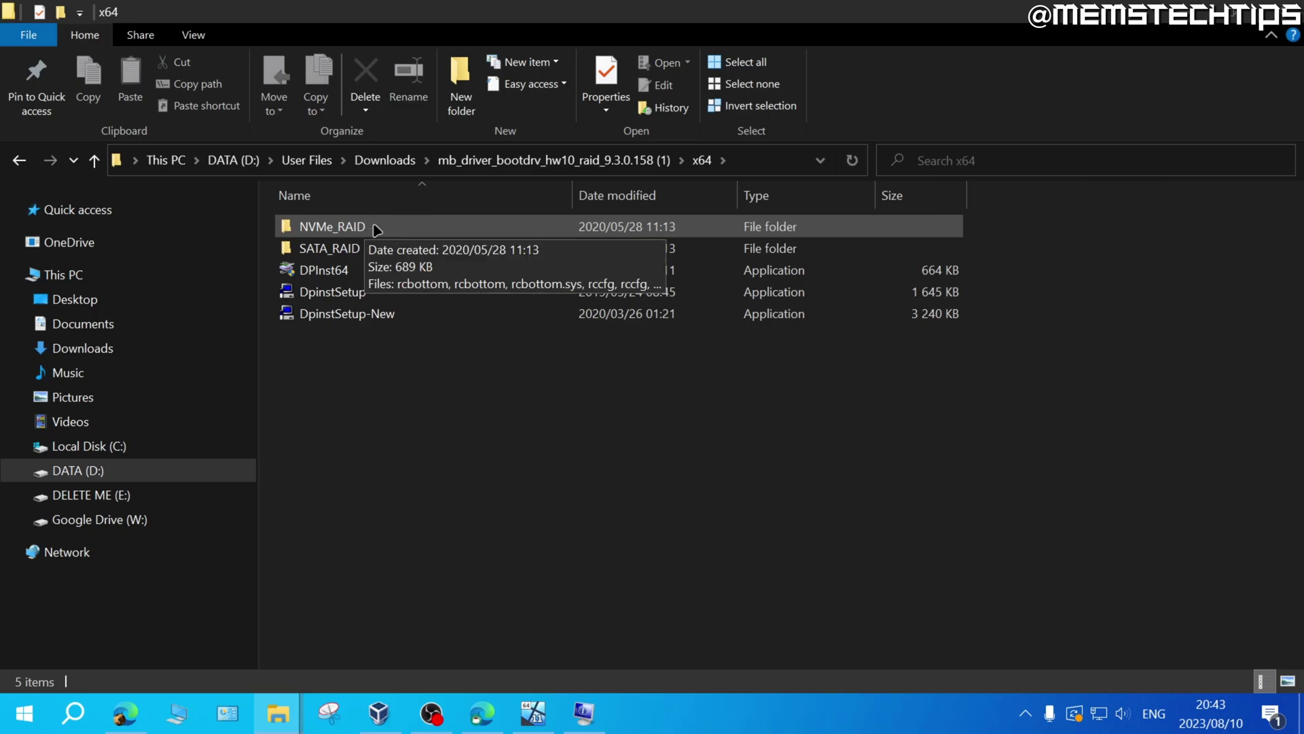
Inspect the NVMe_RAID and SATA_RAID folders' contents, ending back in x64 with both selected
double_click(378, 225)
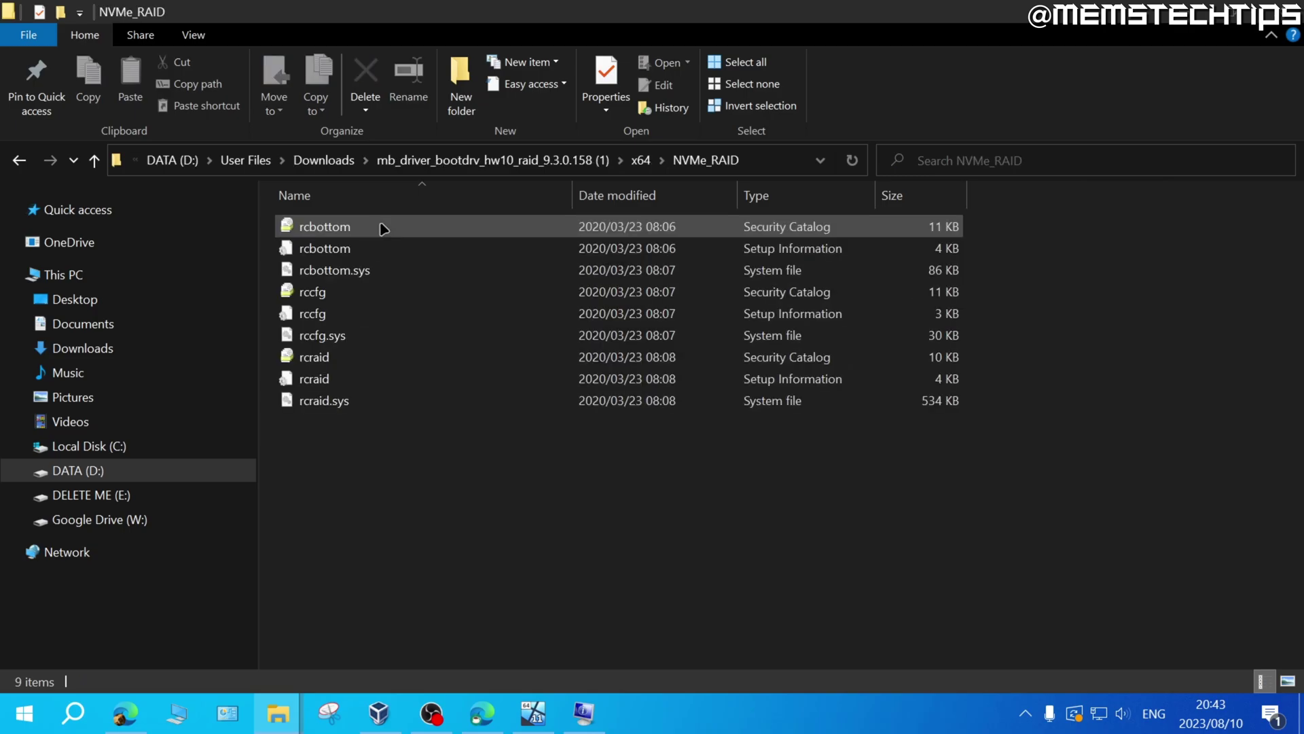
left_click(640, 159)
left_click_drag(1006, 229, 830, 248)
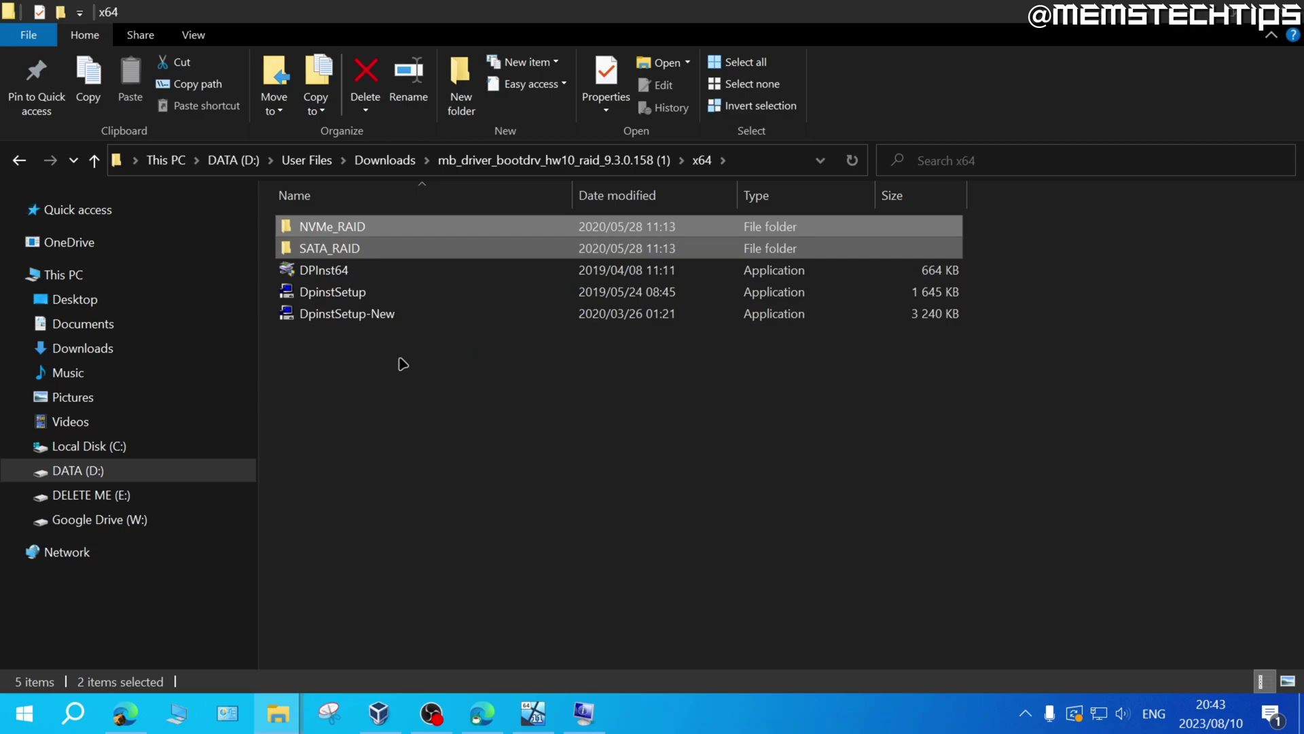
left_click(372, 227)
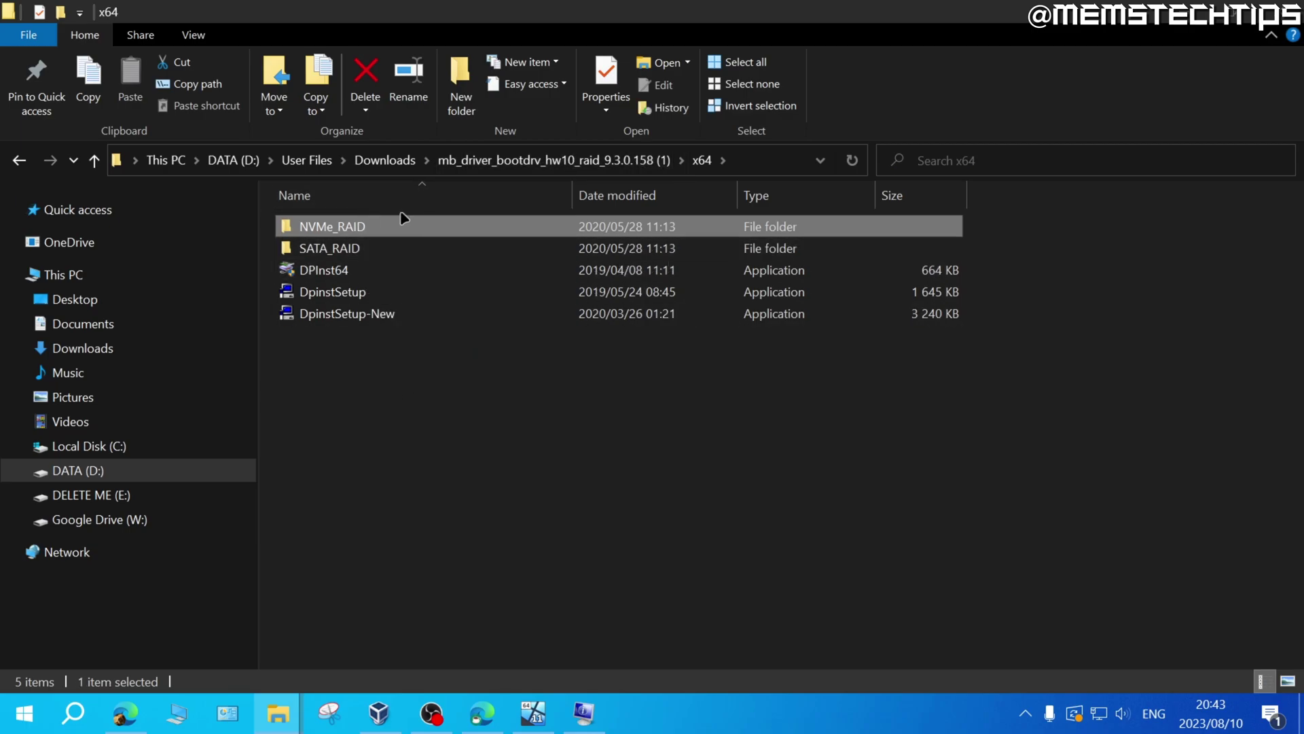
double_click(398, 227)
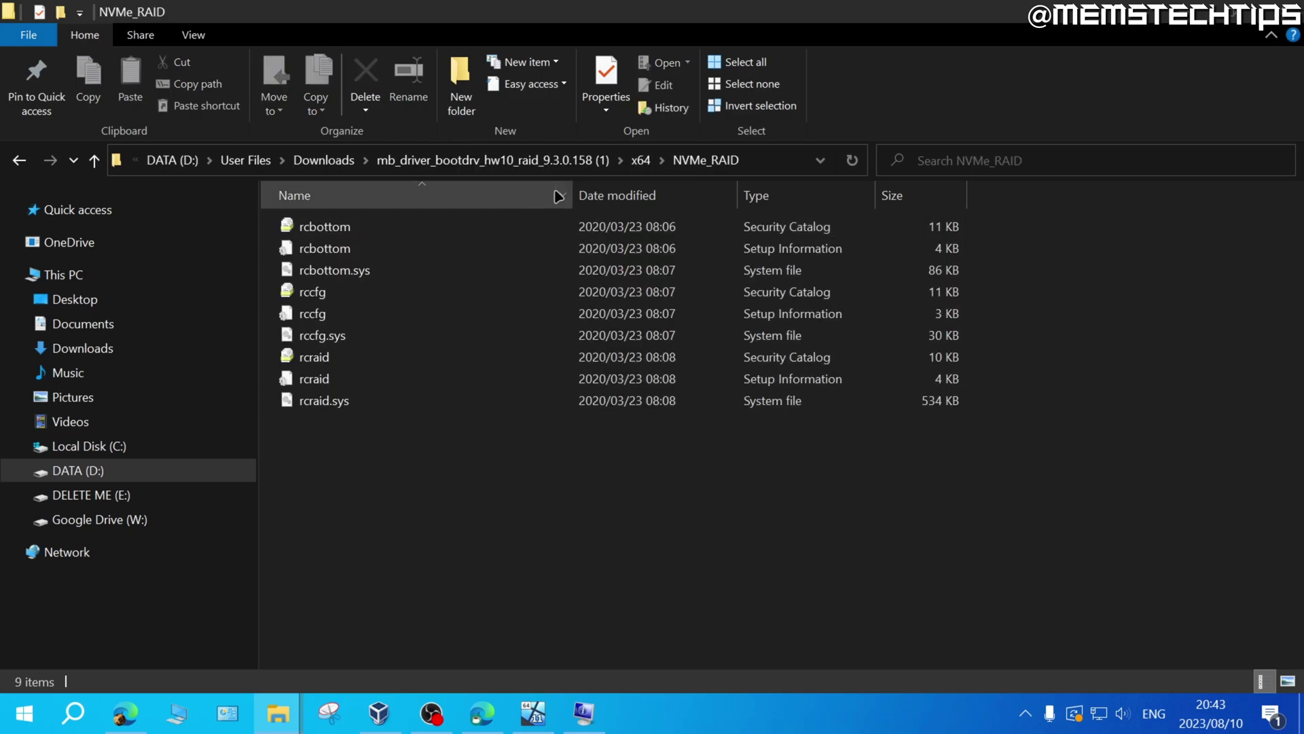
left_click(639, 163)
double_click(373, 248)
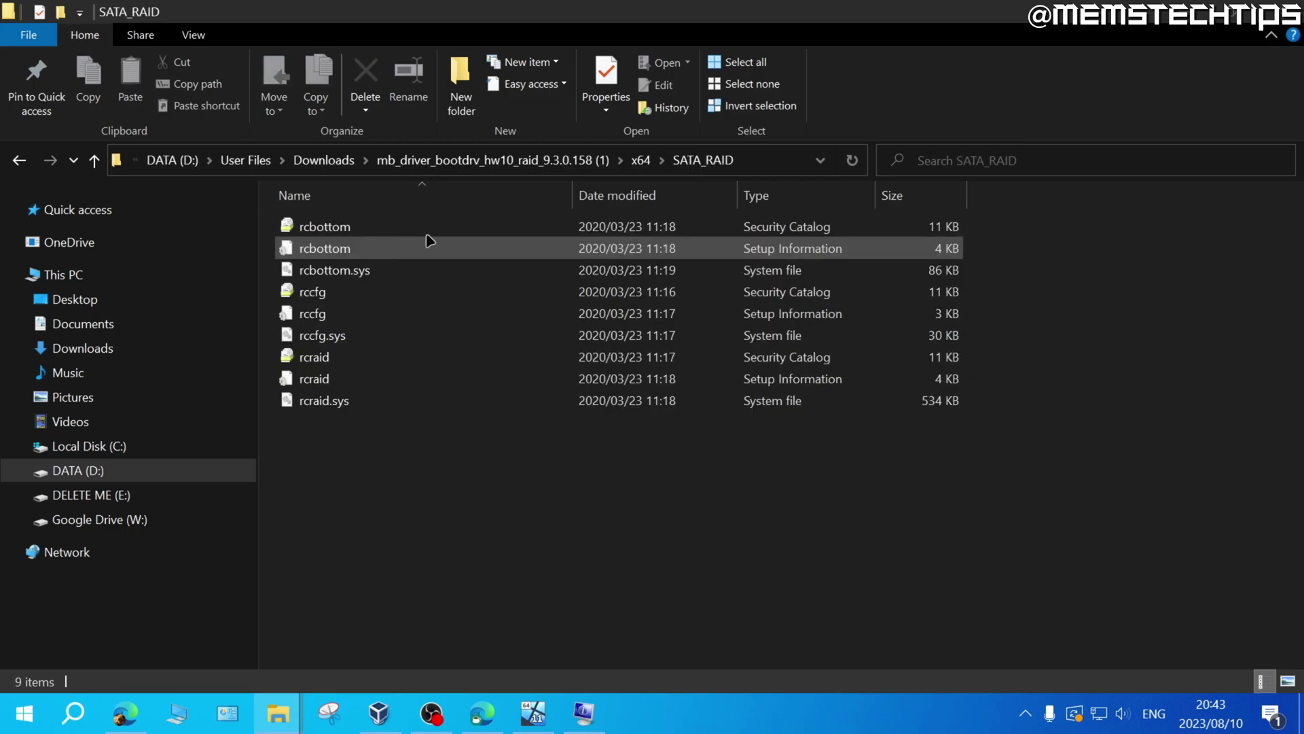
left_click(642, 161)
left_click_drag(1033, 216, 692, 257)
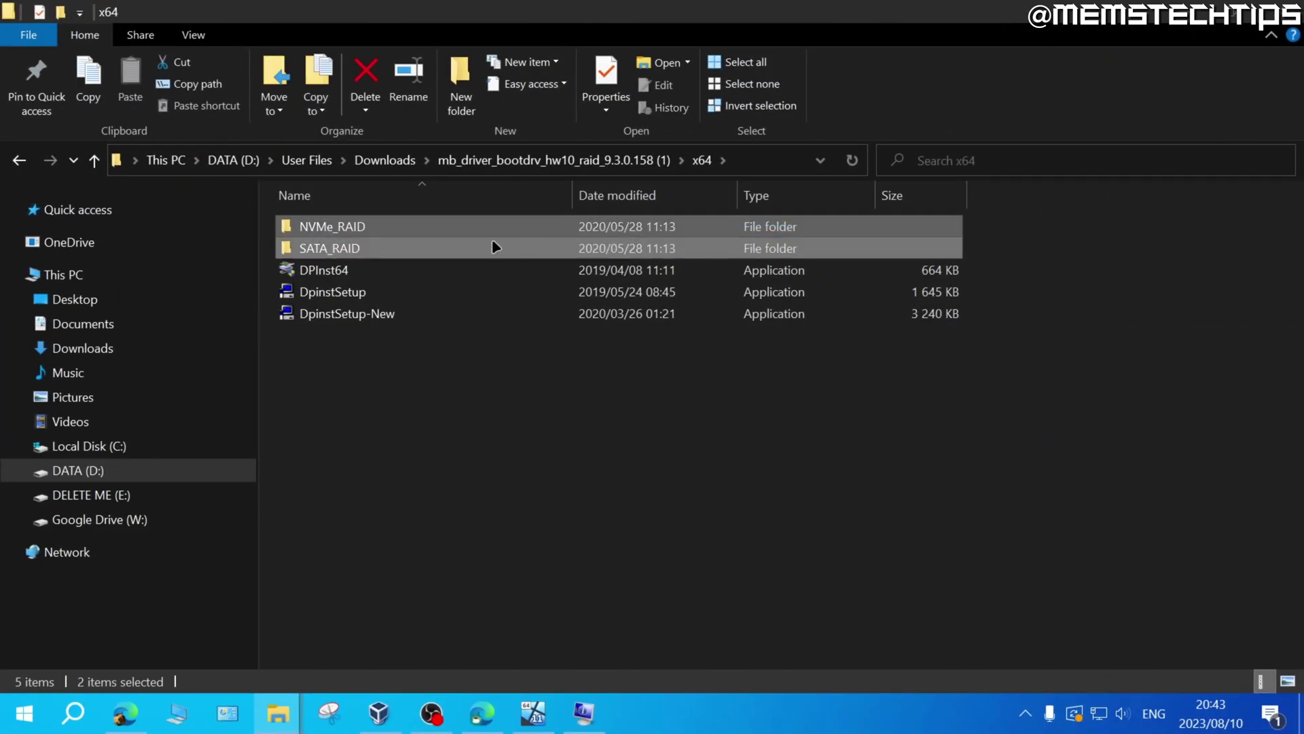